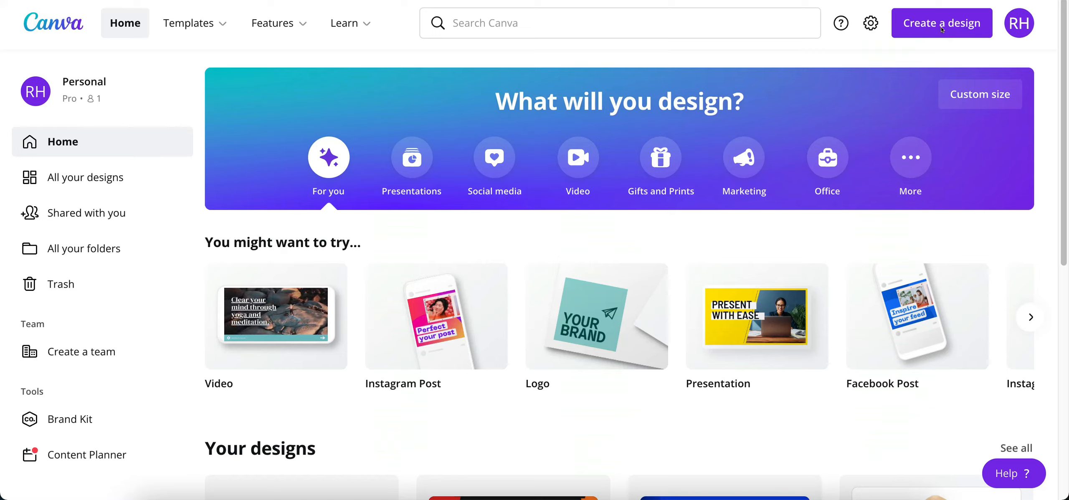
- Search Canva for "logo" and look through the suggested logo template types
click(916, 26)
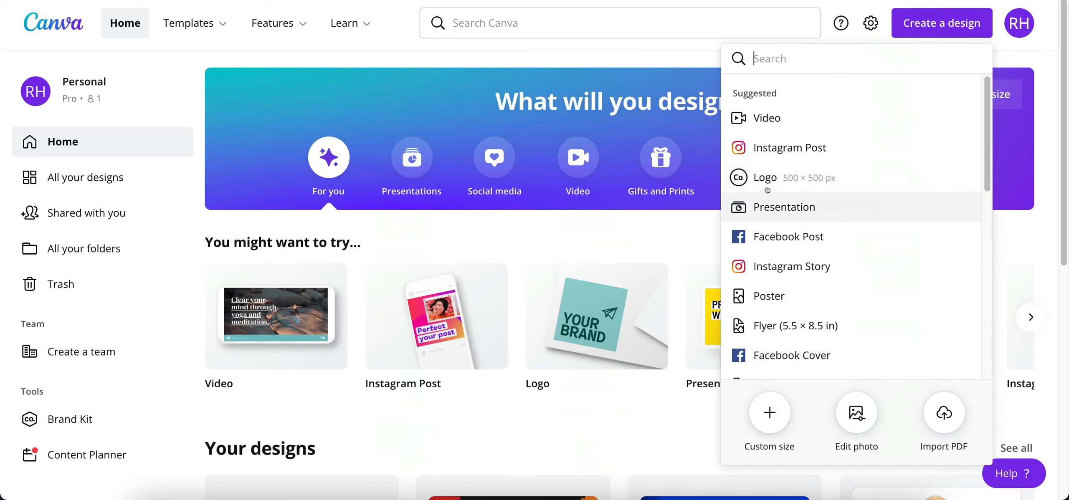
click(547, 24)
text(logo)
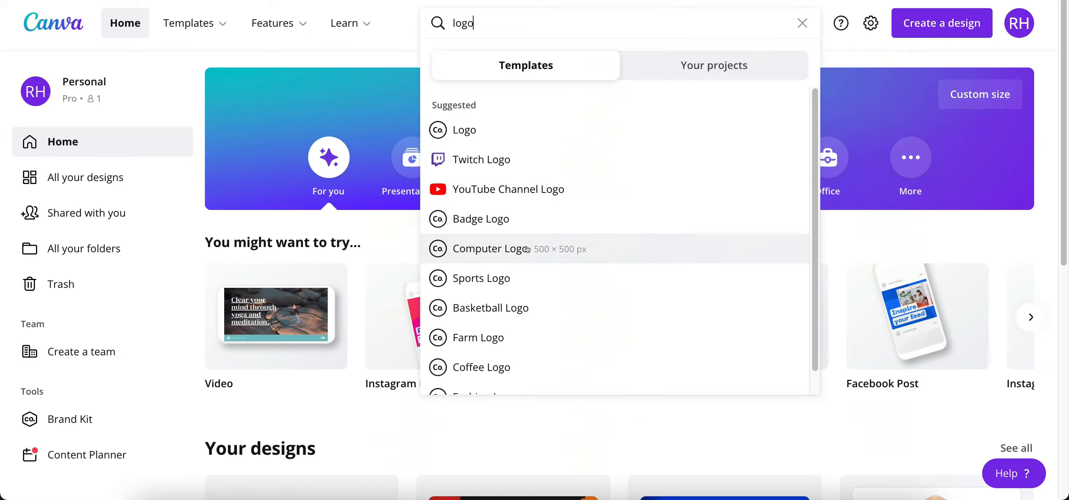
scroll(522, 252, down, 1)
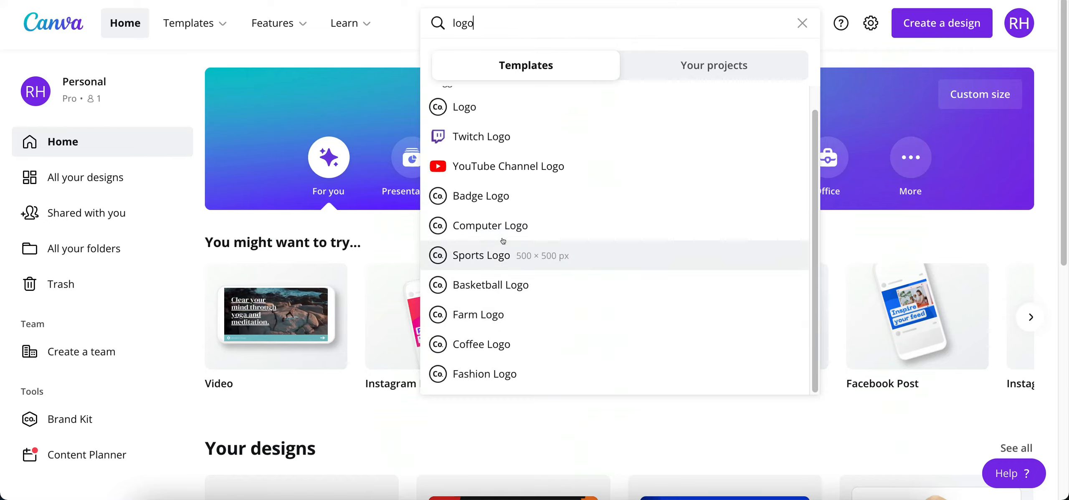
scroll(503, 239, up, 1)
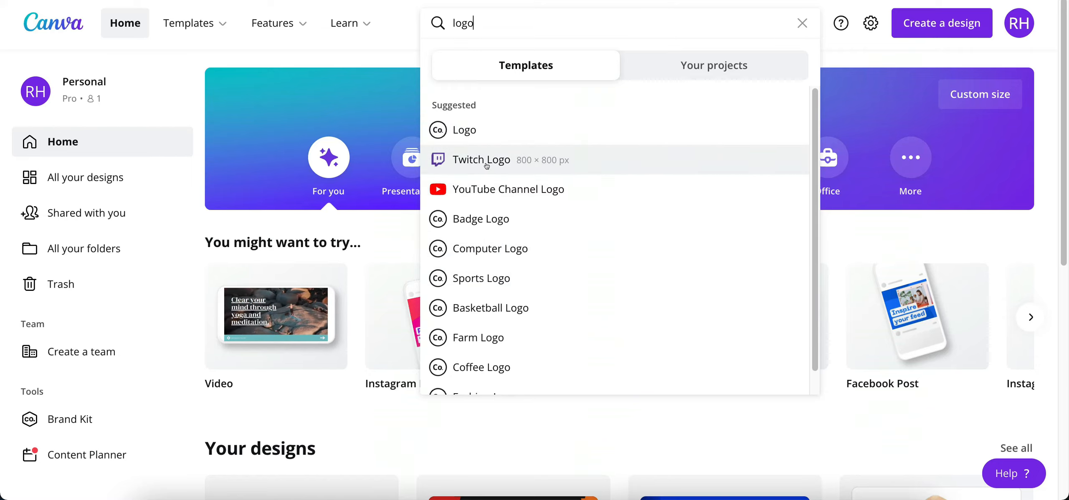
click(857, 58)
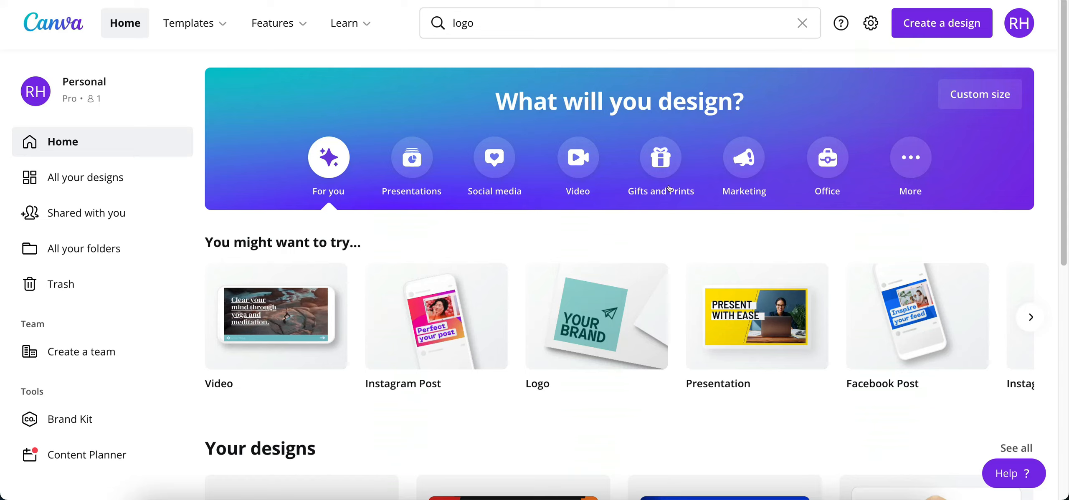
click(915, 26)
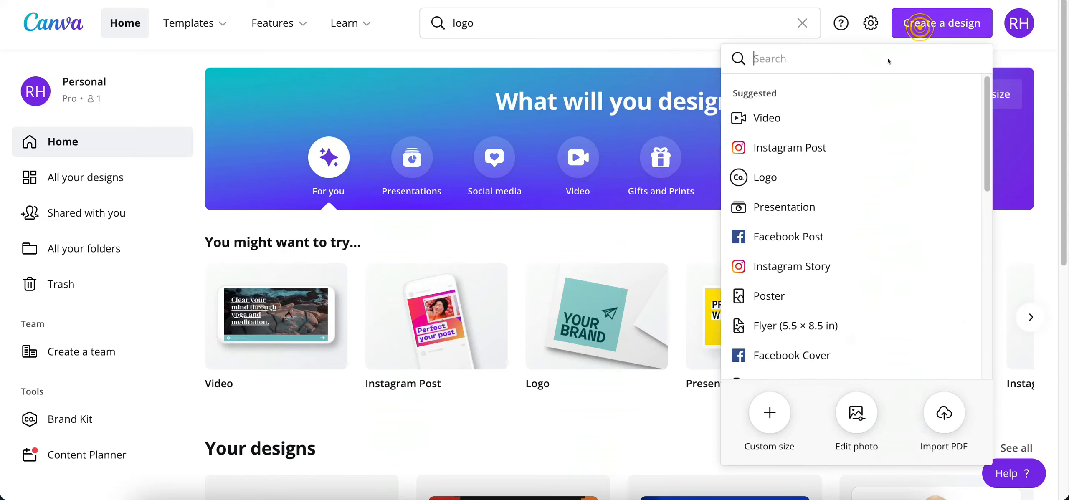
click(764, 412)
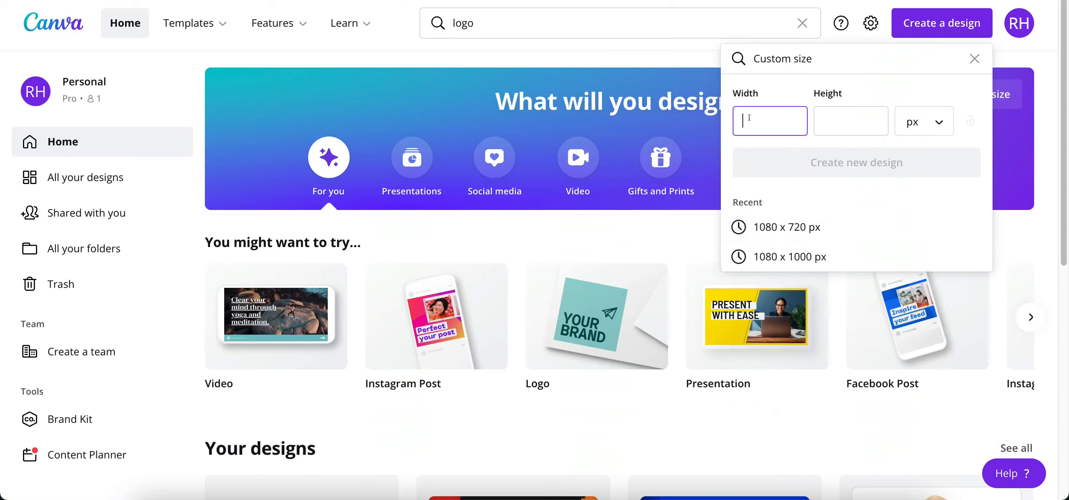
click(974, 59)
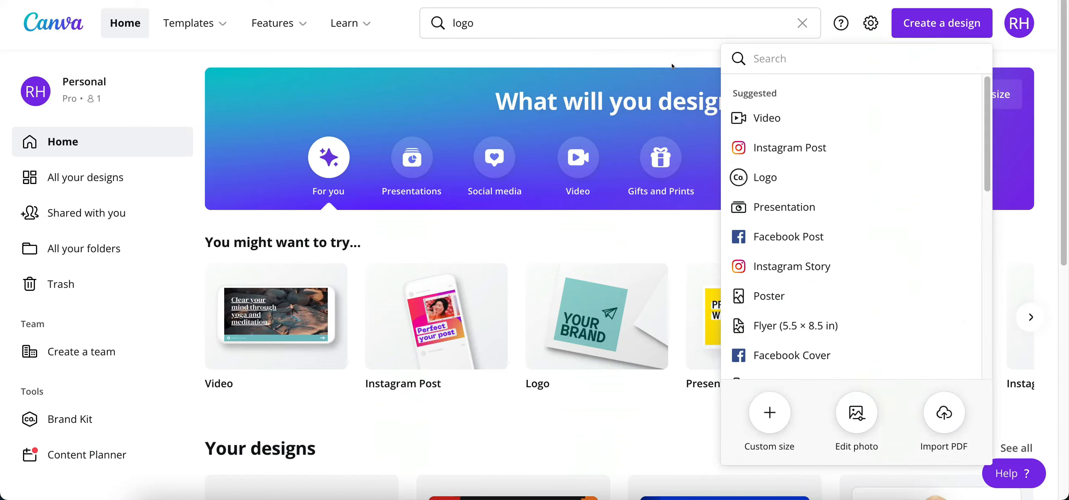
- Open the general Logo template category from the "logo" search suggestions
click(508, 24)
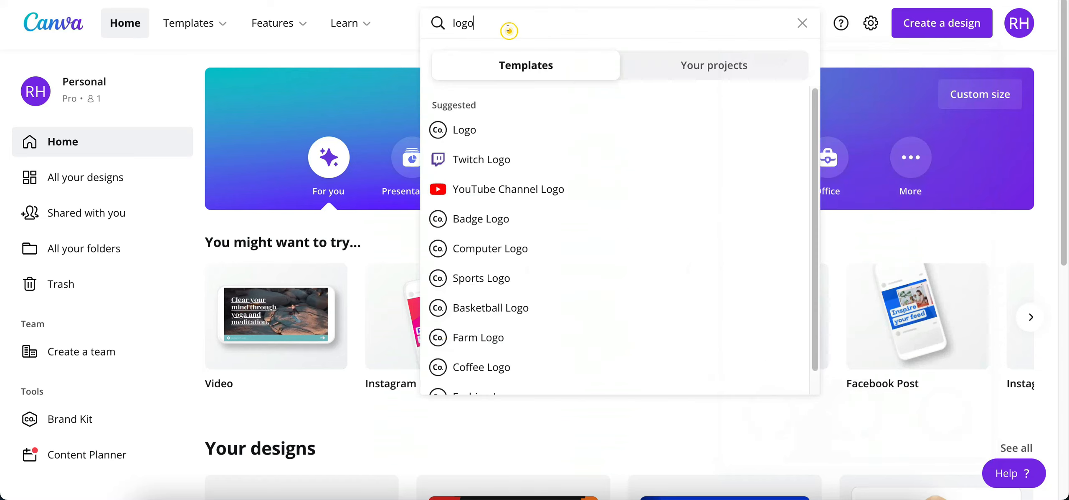
click(469, 131)
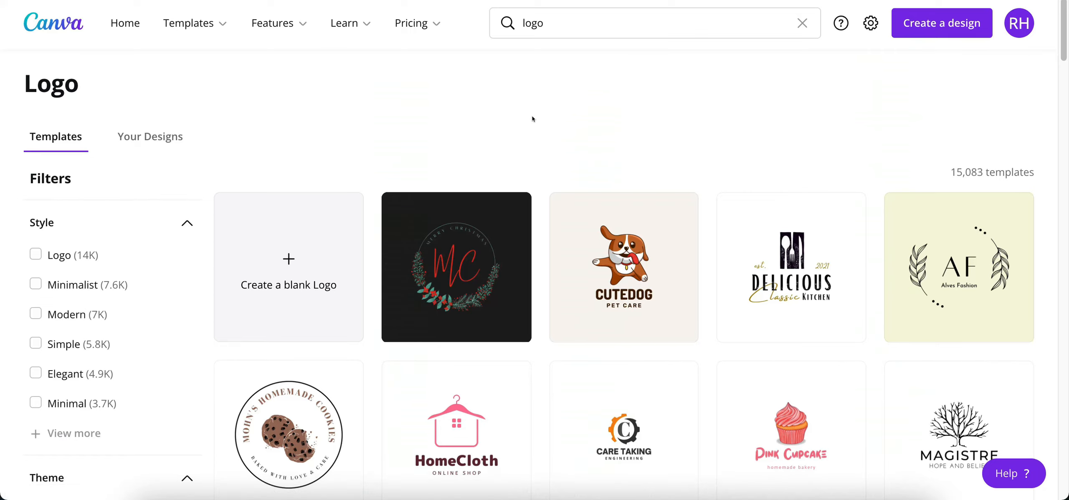
- Examine the available logo templates and the style, theme and color filters
scroll(530, 115, down, 1)
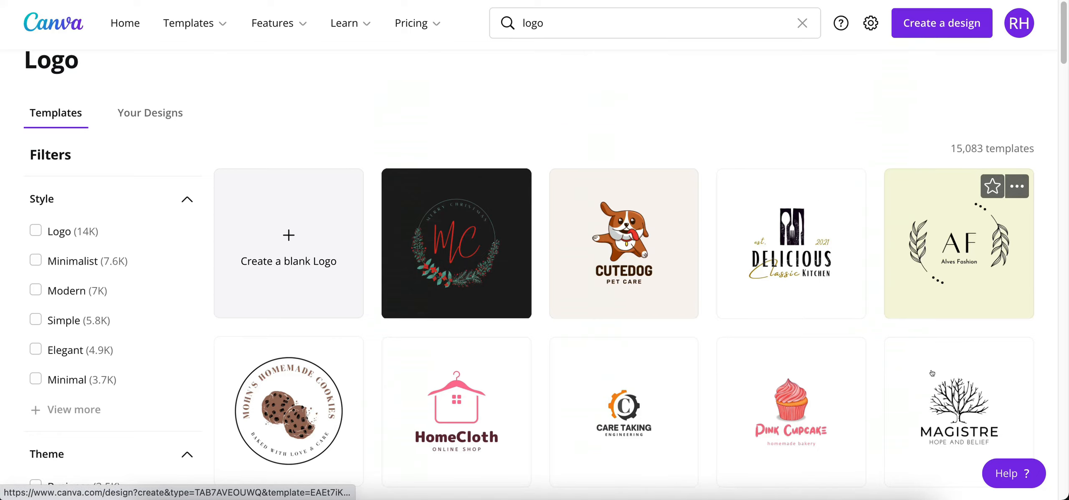
scroll(927, 347, down, 2)
scroll(929, 354, down, 2)
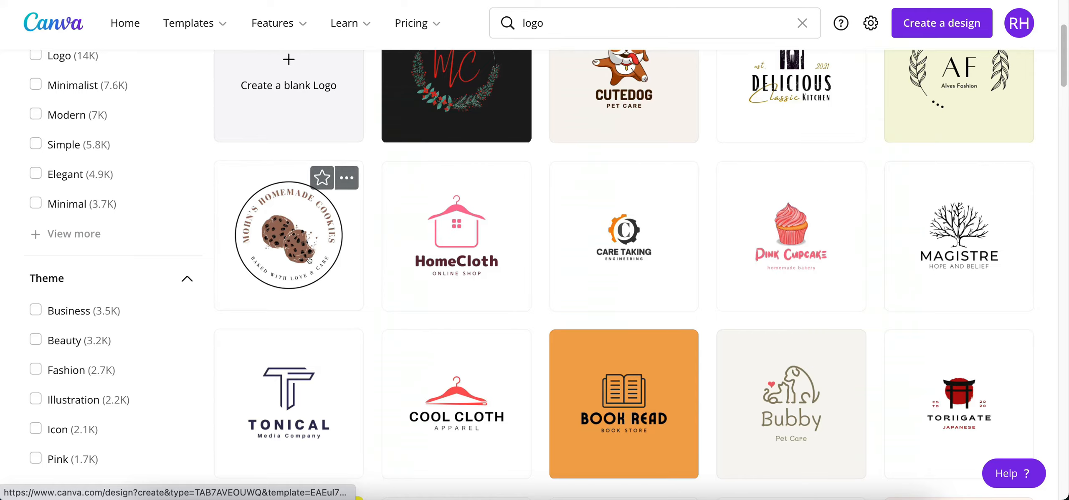
scroll(480, 304, up, 5)
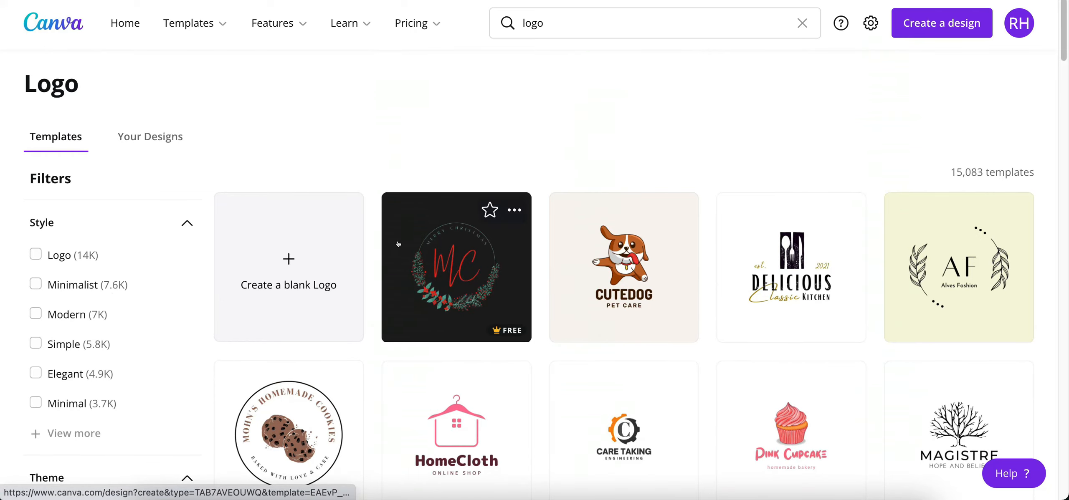
scroll(399, 244, down, 8)
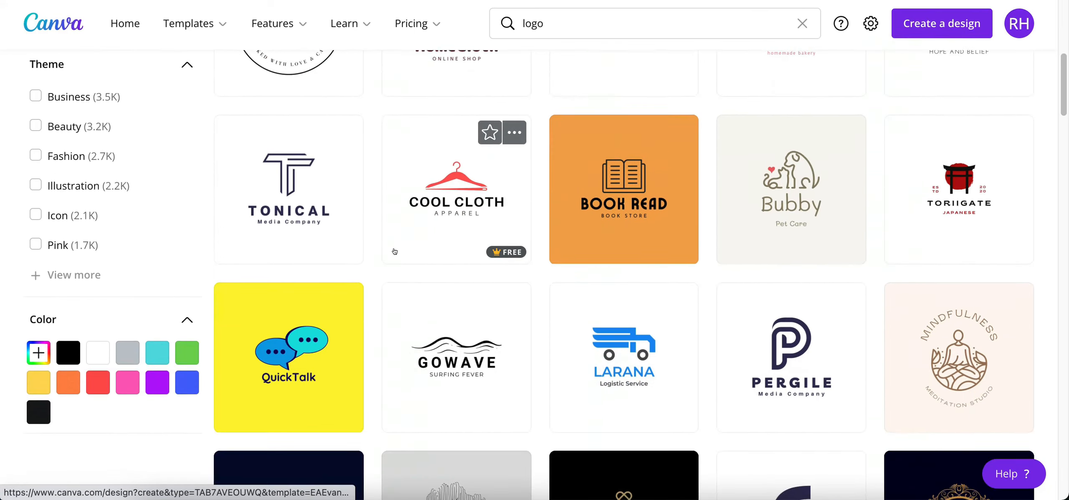
scroll(17, 245, up, 5)
scroll(17, 245, up, 4)
scroll(408, 231, down, 4)
scroll(407, 236, up, 1)
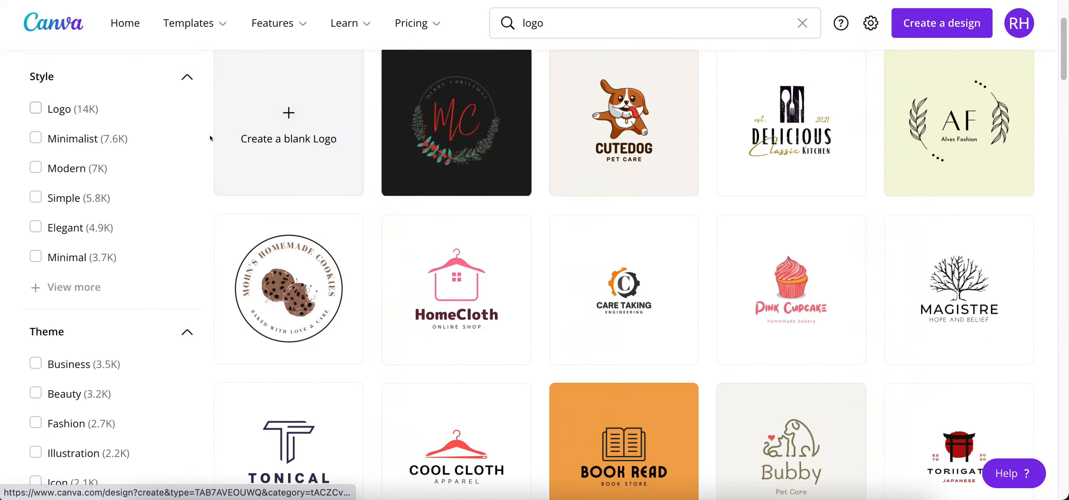
- Create a blank logo design and apply the Rig Wizards template from the Gaming Logo category to it
click(286, 118)
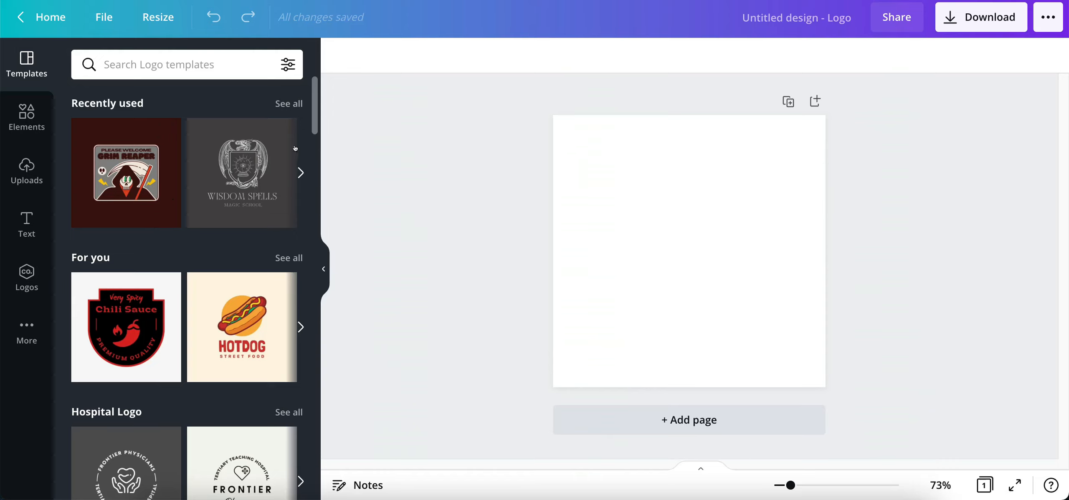
drag(313, 113, 318, 248)
scroll(306, 133, up, 15)
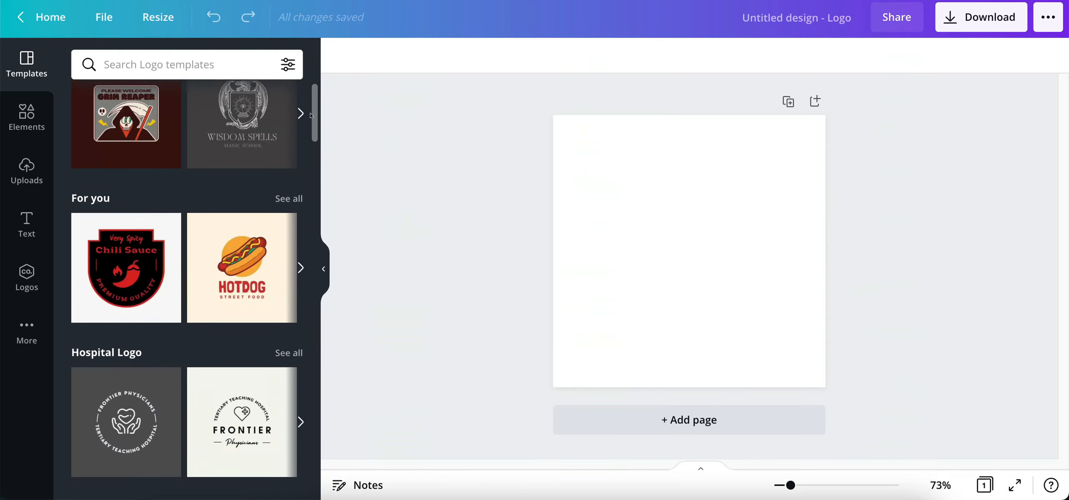
scroll(305, 133, down, 5)
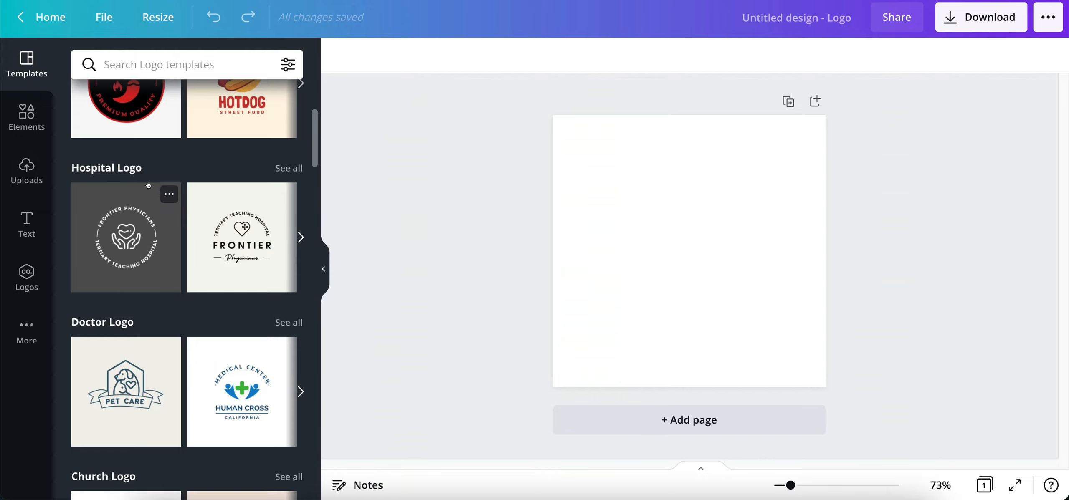
scroll(121, 231, down, 6)
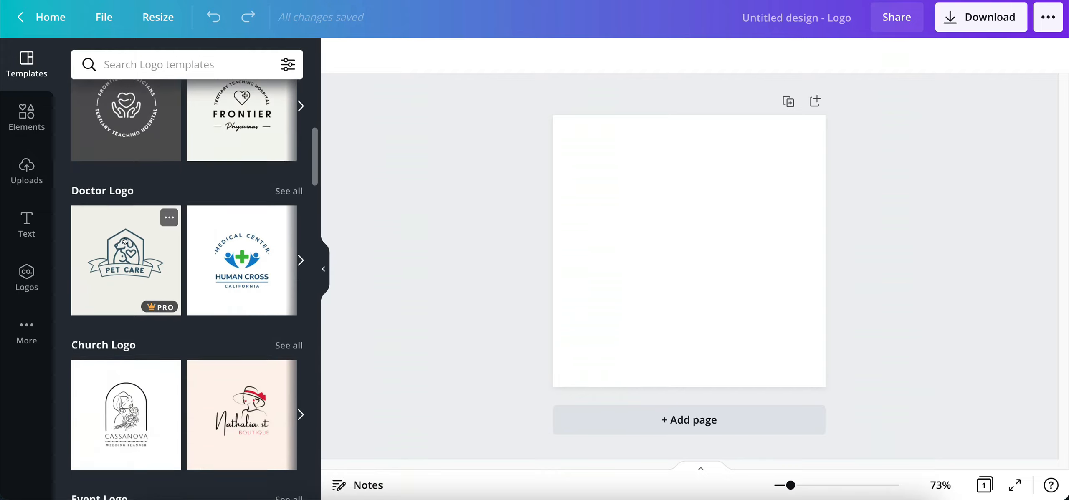
scroll(142, 291, down, 5)
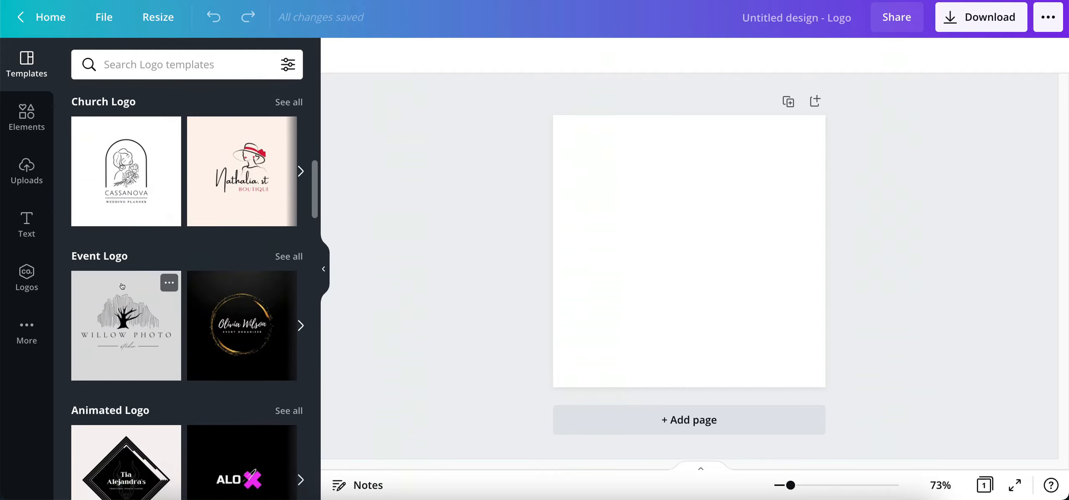
scroll(130, 290, down, 5)
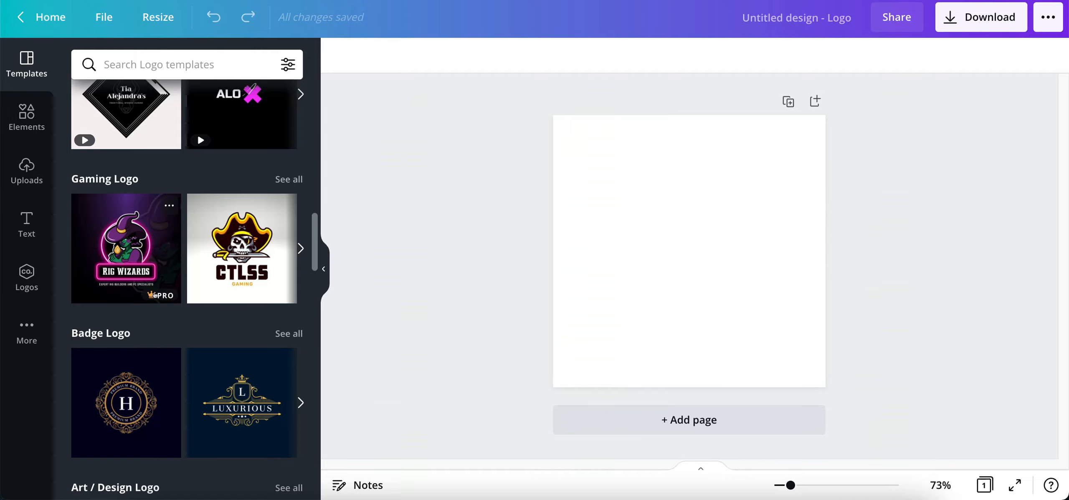
click(125, 244)
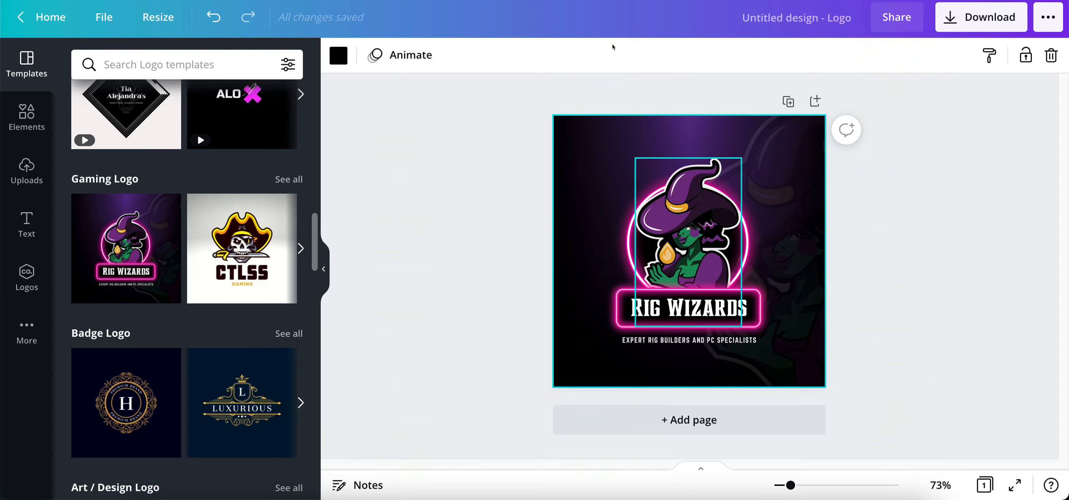
- Search the logo templates for "water" and look through the matching designs
click(206, 64)
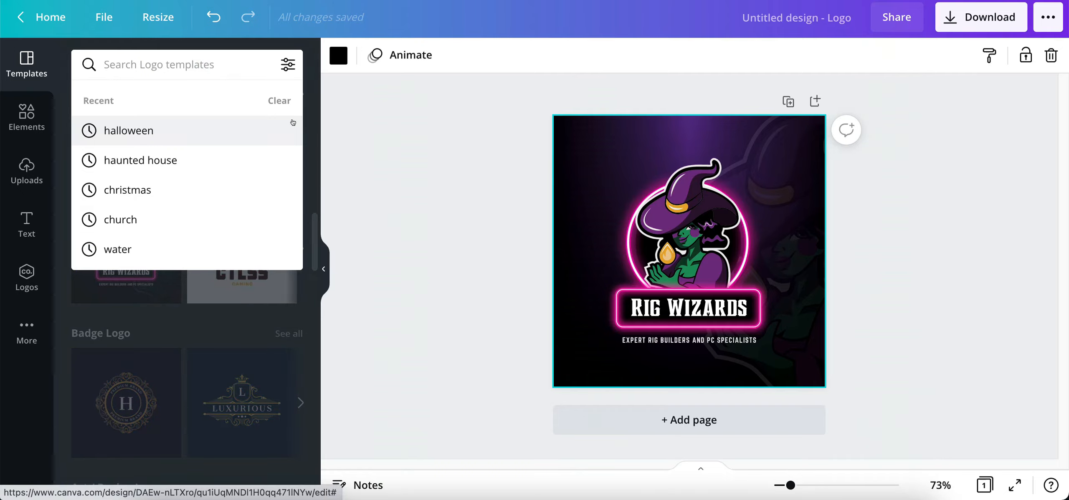
text(water)
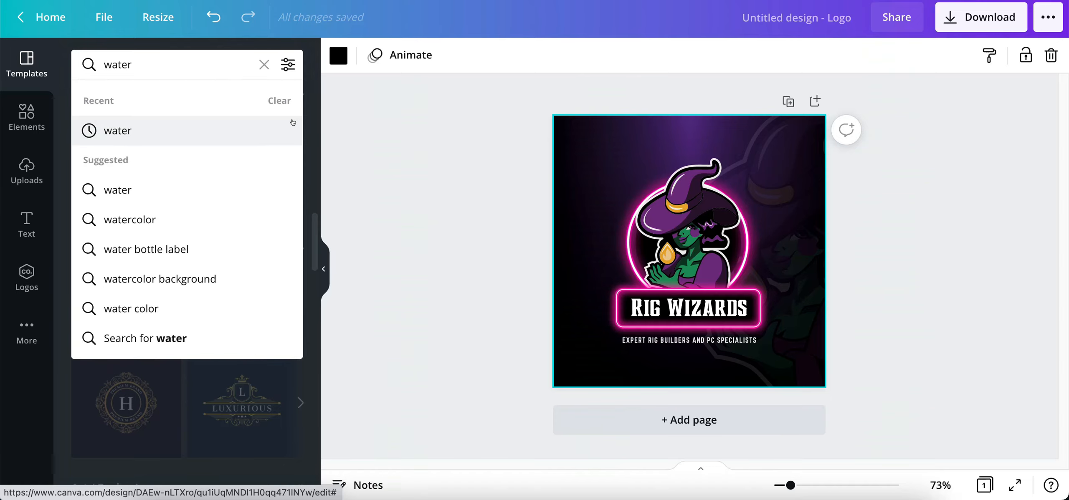
key(Return)
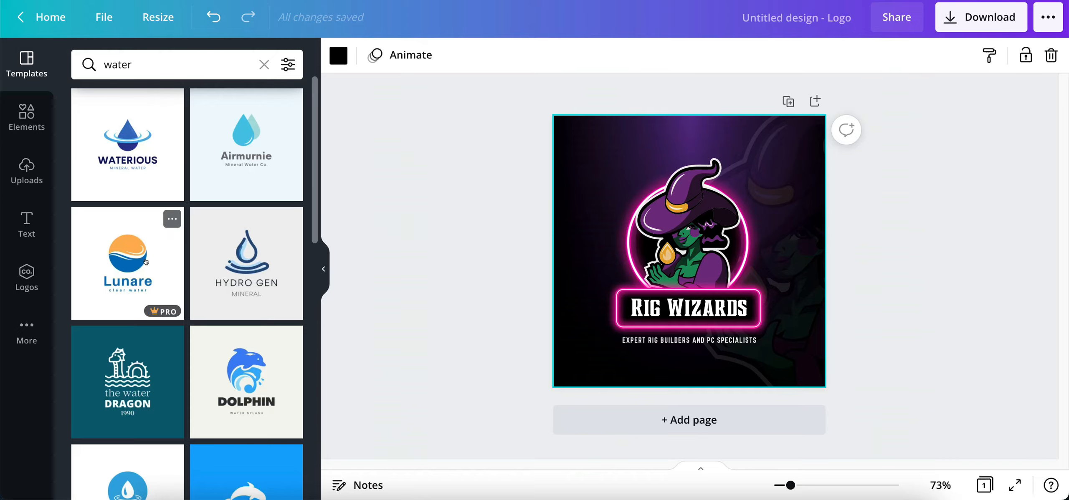
scroll(236, 264, down, 4)
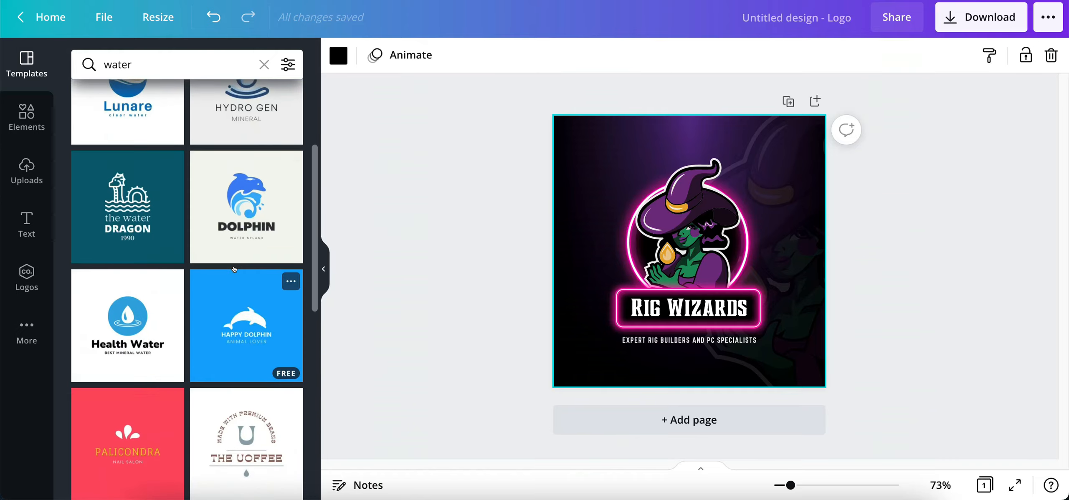
scroll(234, 269, down, 5)
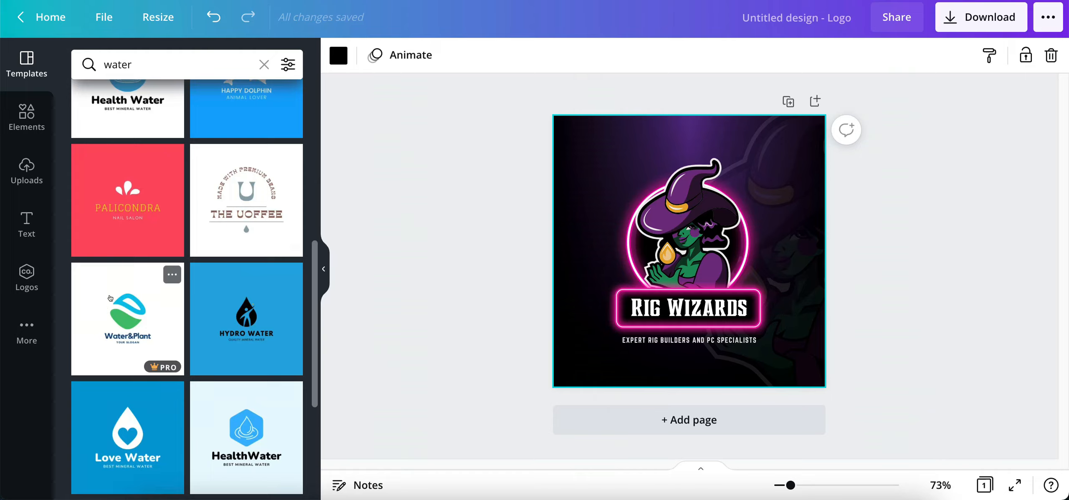
scroll(219, 283, down, 4)
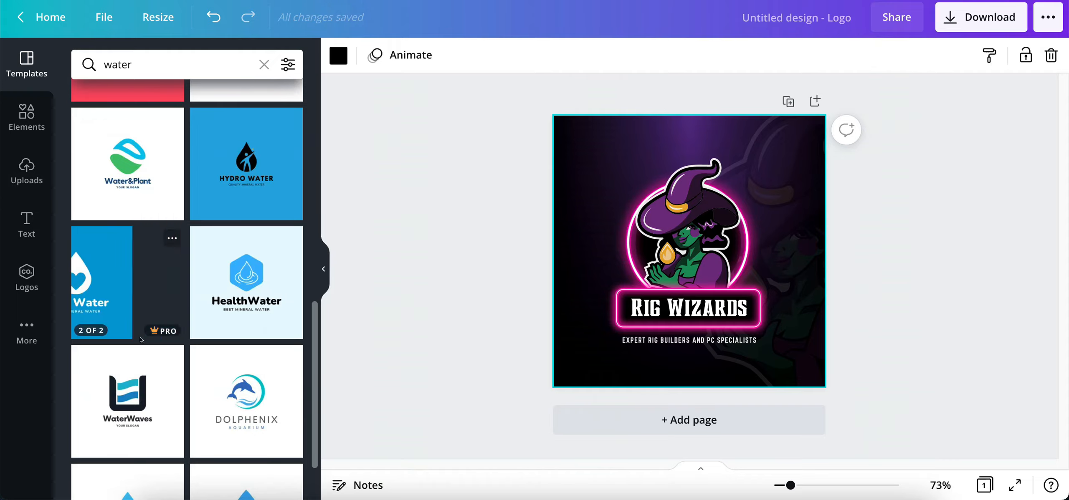
scroll(155, 385, up, 15)
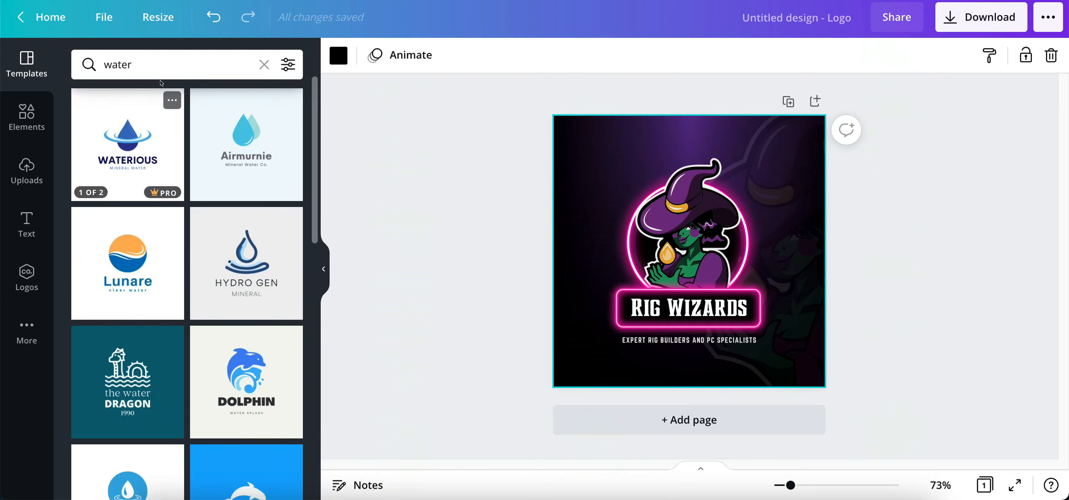
- Search the logo templates for "heating"
click(160, 63)
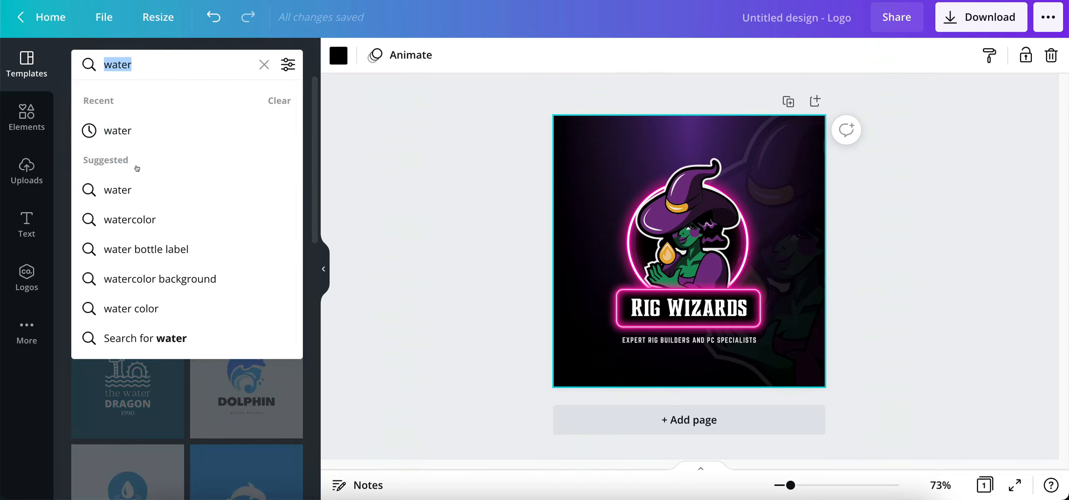
text(heating)
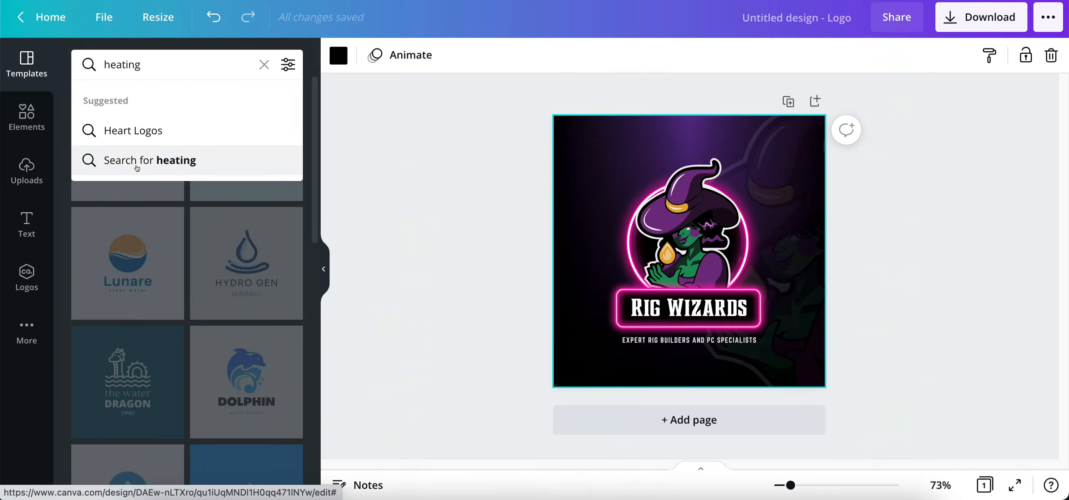
click(136, 167)
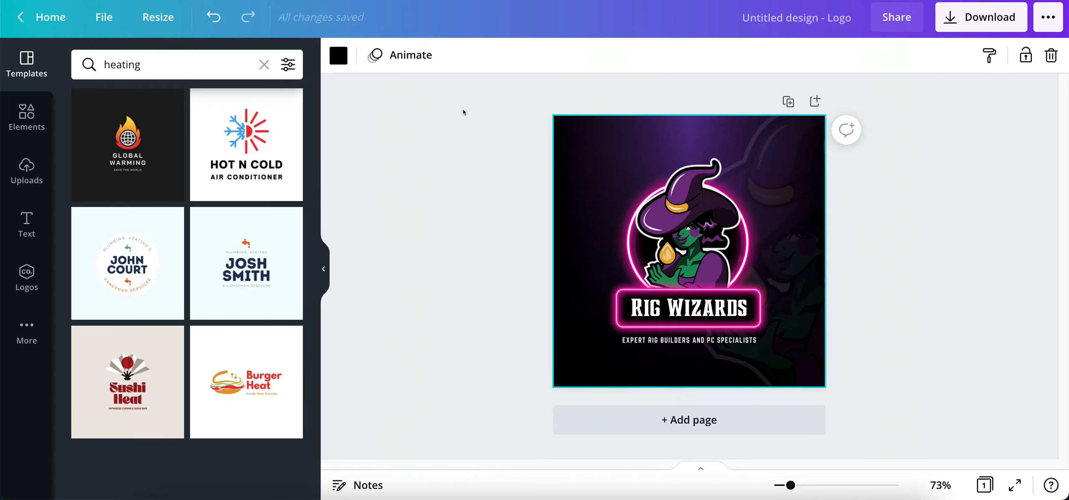
- Open the image editing options for the Rig Wizards logo's background image and look through the available effects
click(568, 136)
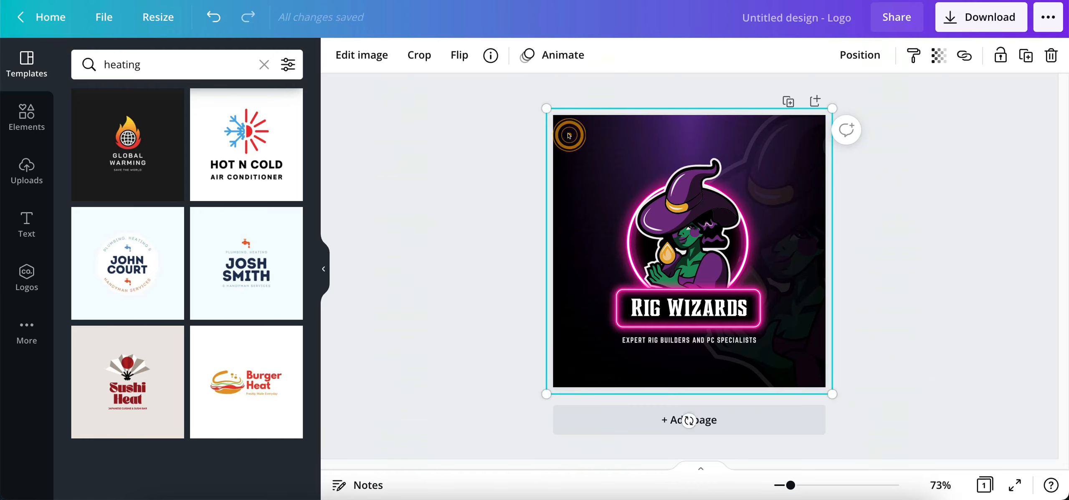
click(360, 56)
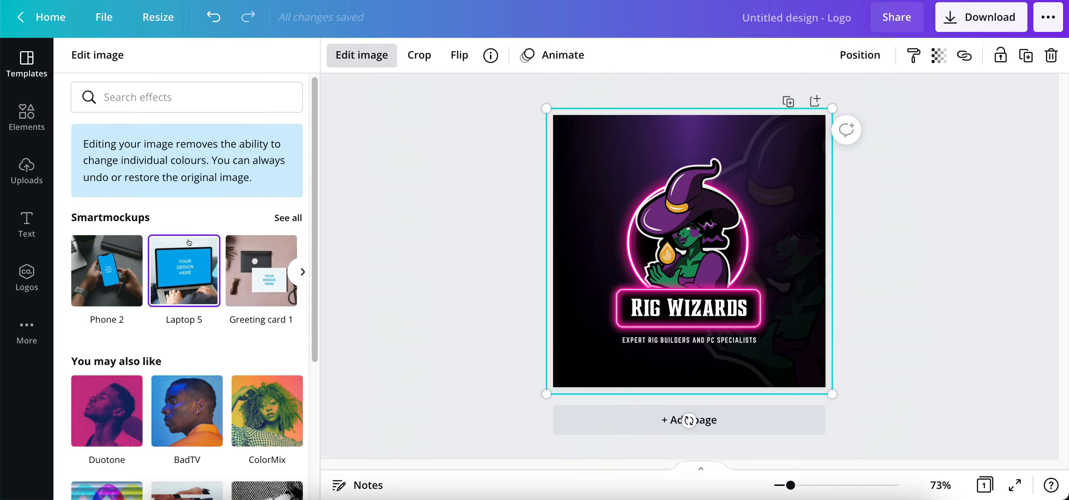
scroll(192, 242, down, 5)
scroll(189, 245, up, 5)
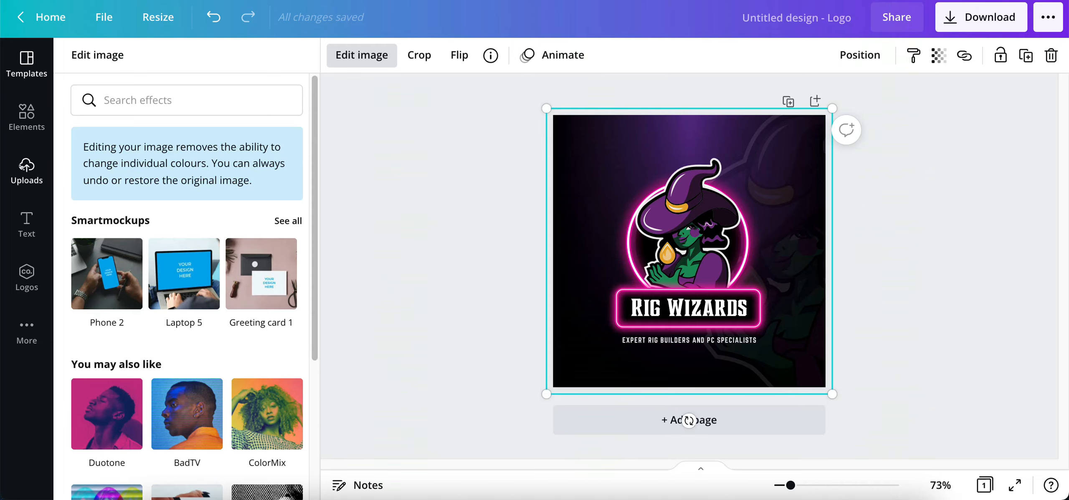
- Search the elements library for "gaming"
click(25, 121)
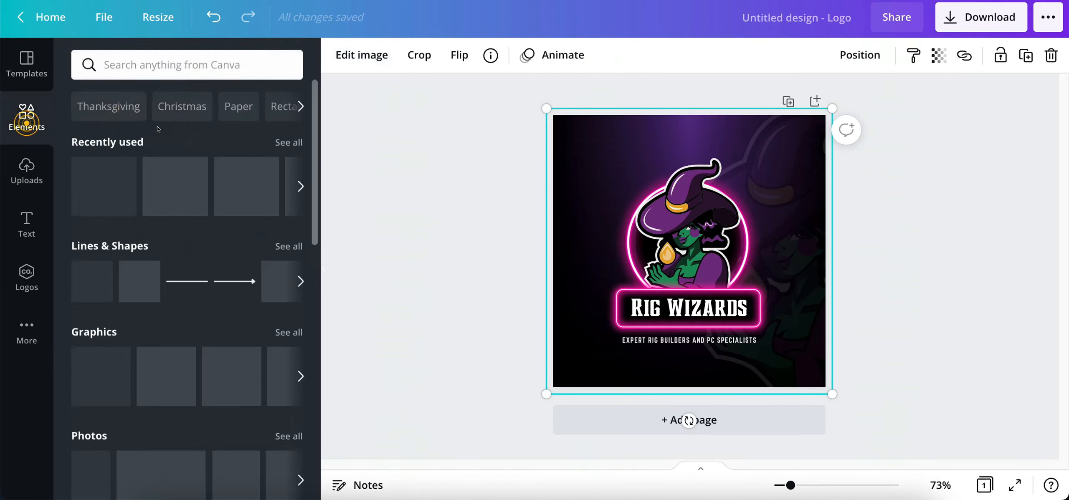
click(162, 64)
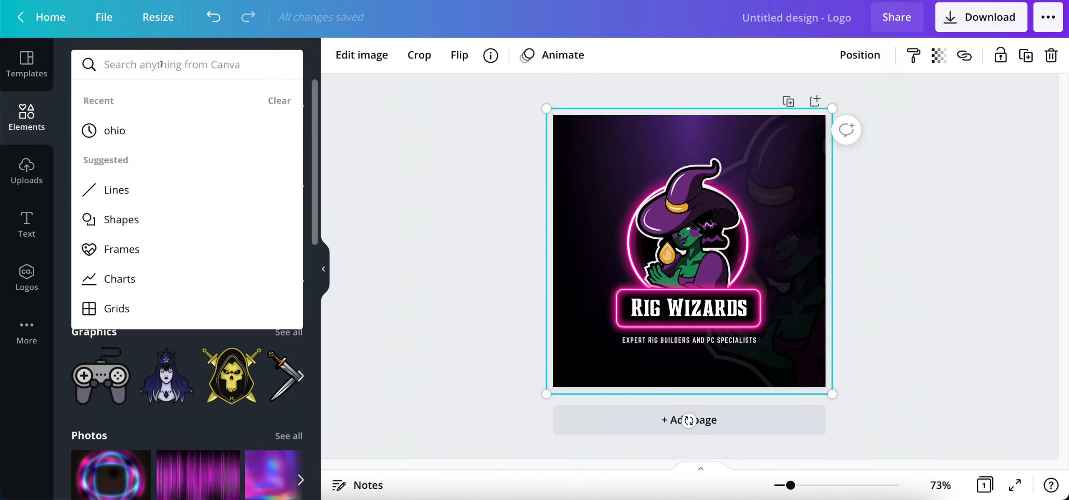
text(gaming)
key(Return)
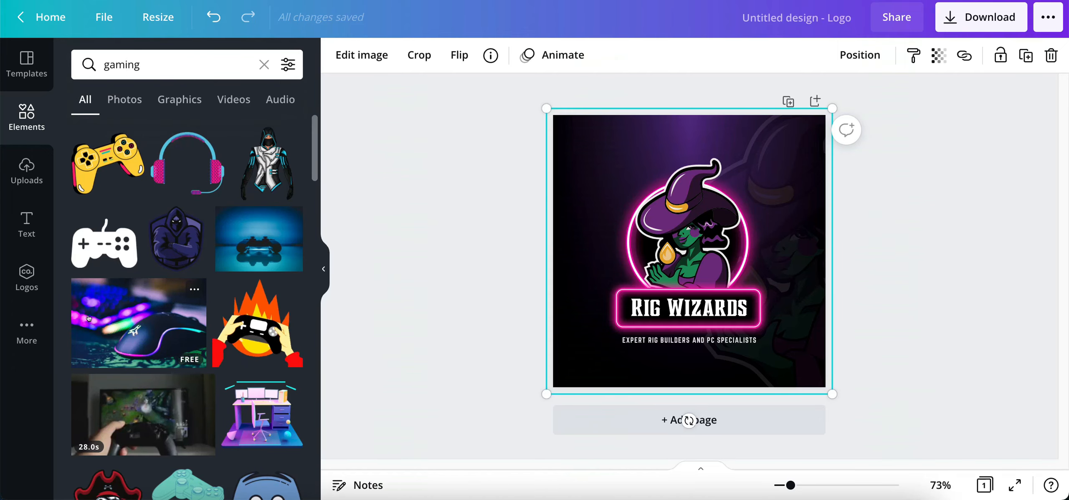
- Place the gaming mouse photo behind the witch and enlarge it to cover the whole logo background
click(194, 289)
drag(207, 288, 96, 333)
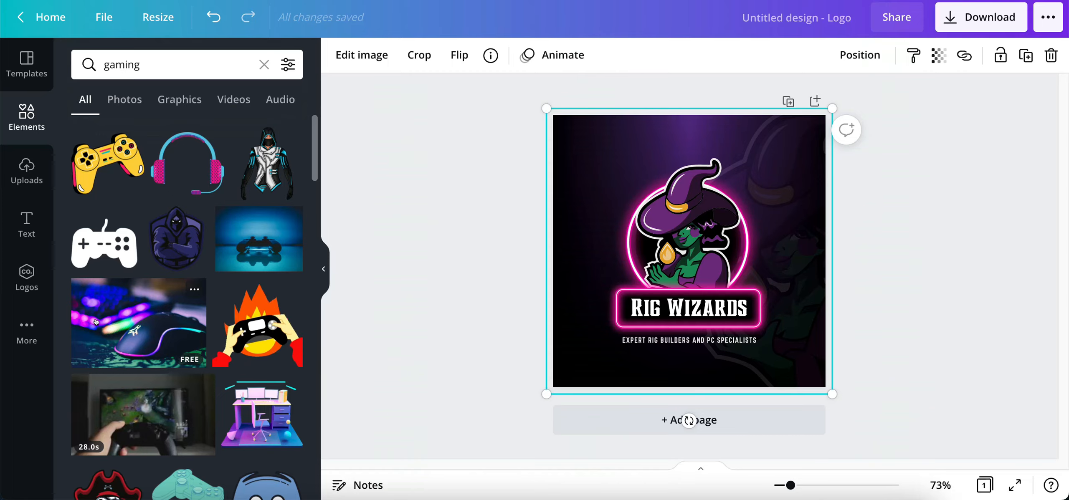
drag(96, 321, 620, 195)
click(454, 194)
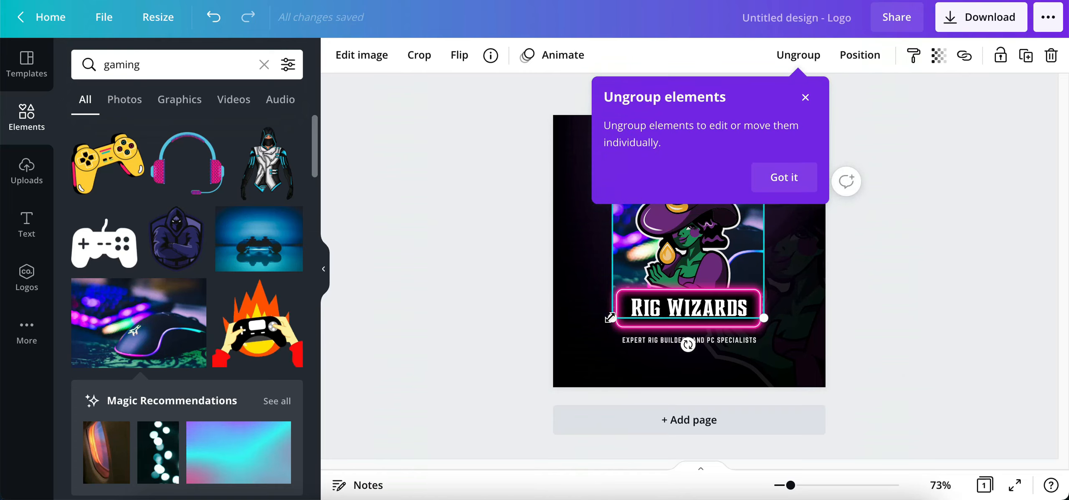
drag(612, 319, 517, 413)
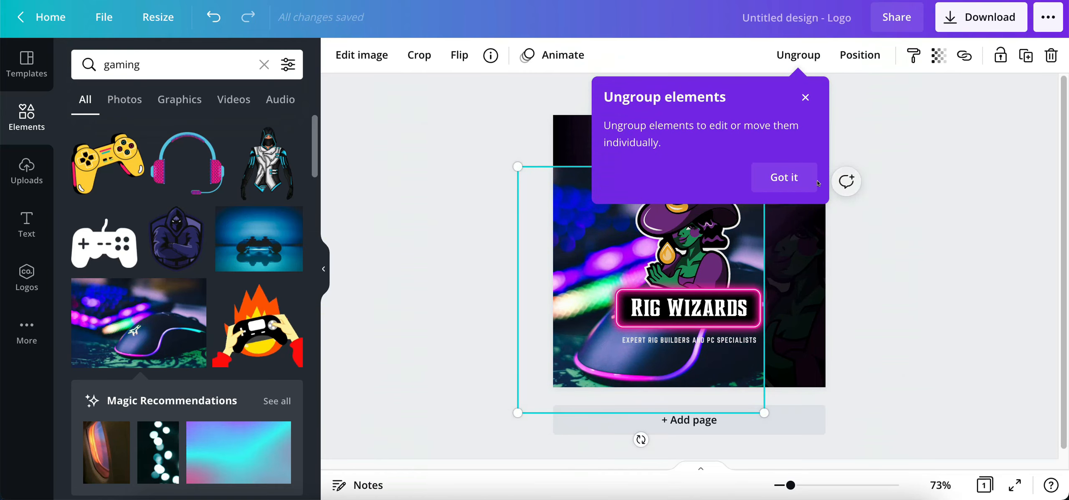
click(801, 178)
drag(764, 166, 831, 98)
click(887, 257)
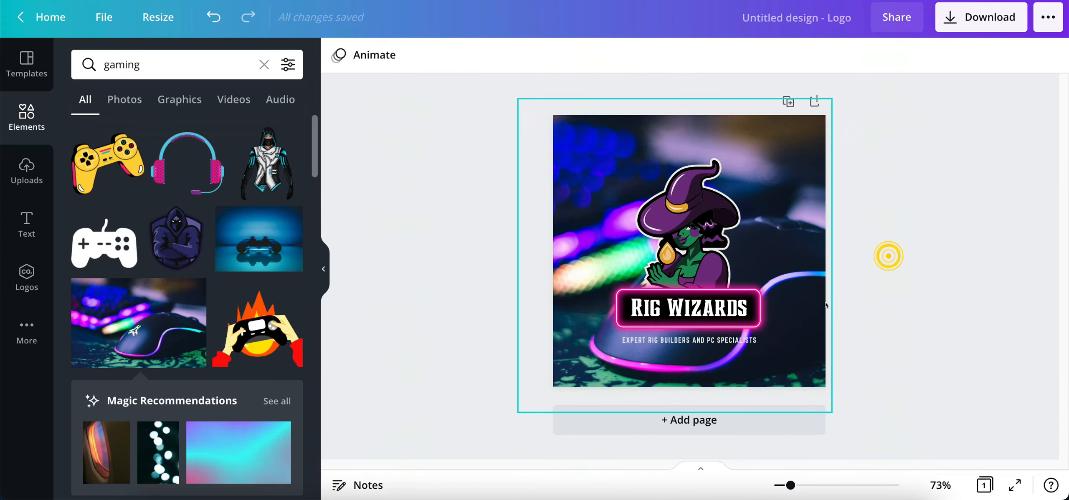
- Remove the gaming mouse photo from the logo and reposition the black circle behind the witch
click(795, 209)
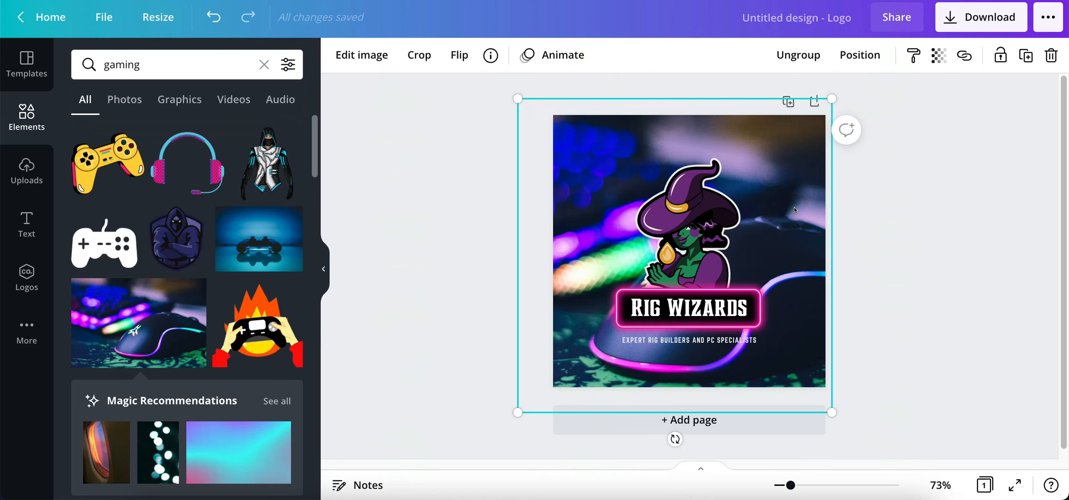
drag(267, 238, 578, 214)
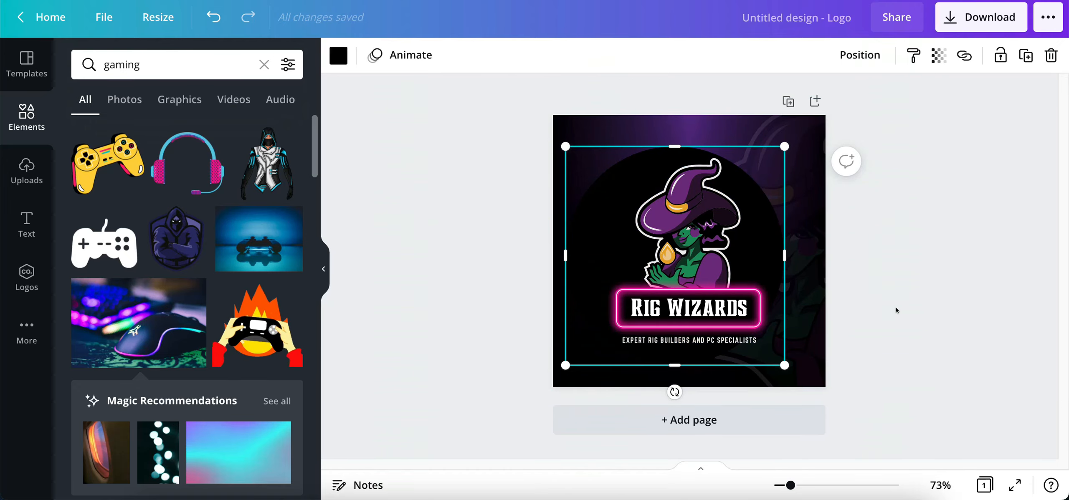
click(898, 284)
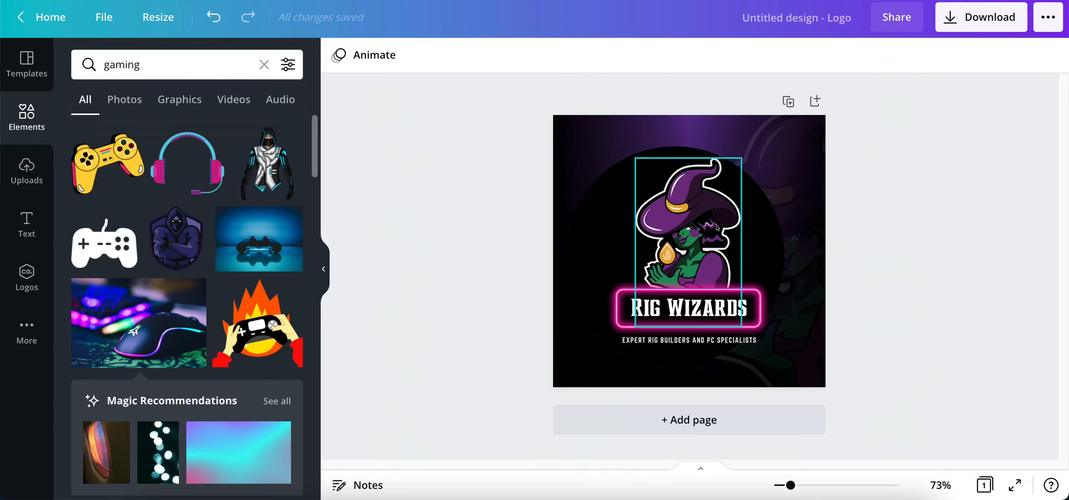
- Replace the logo's title in the neon frame with "WITCH GAMING"
click(661, 312)
click(661, 312)
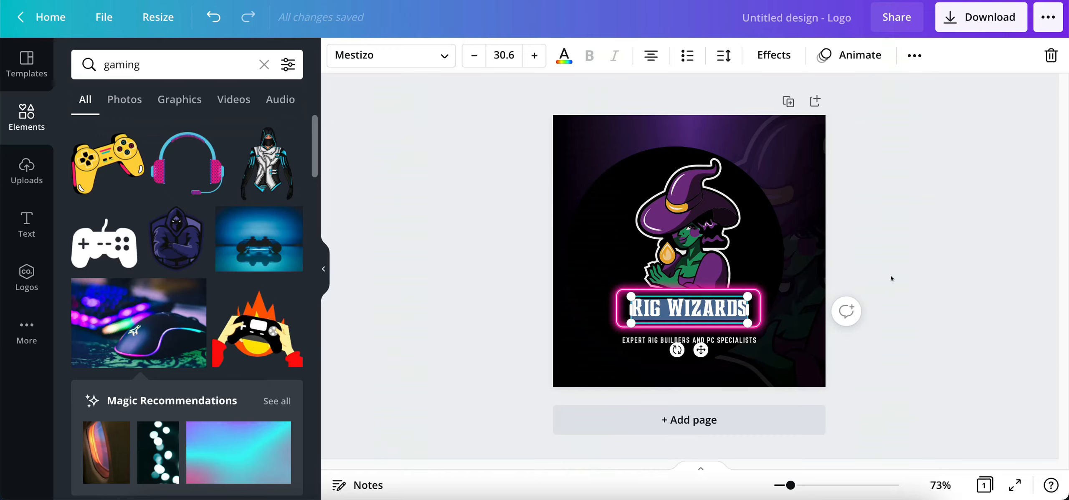
text(WI)
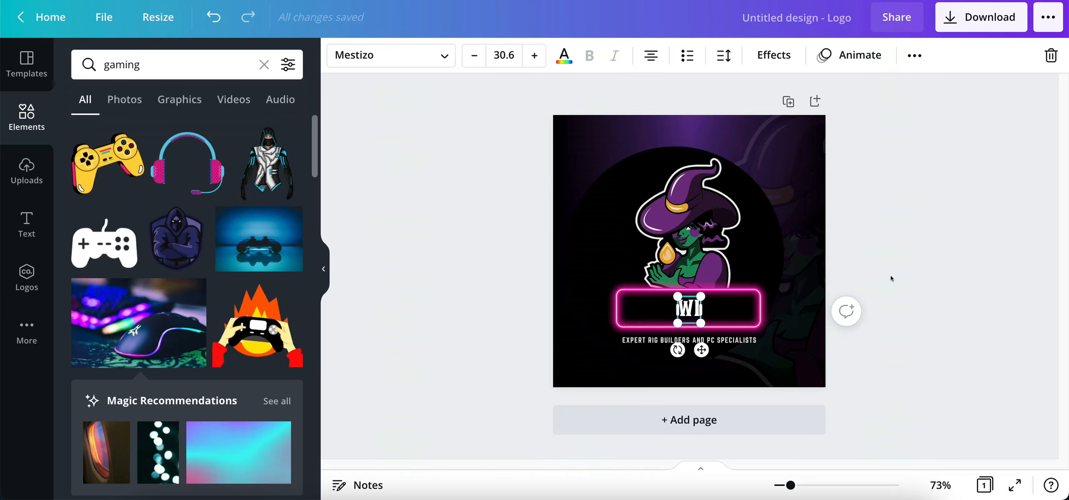
text(TCH)
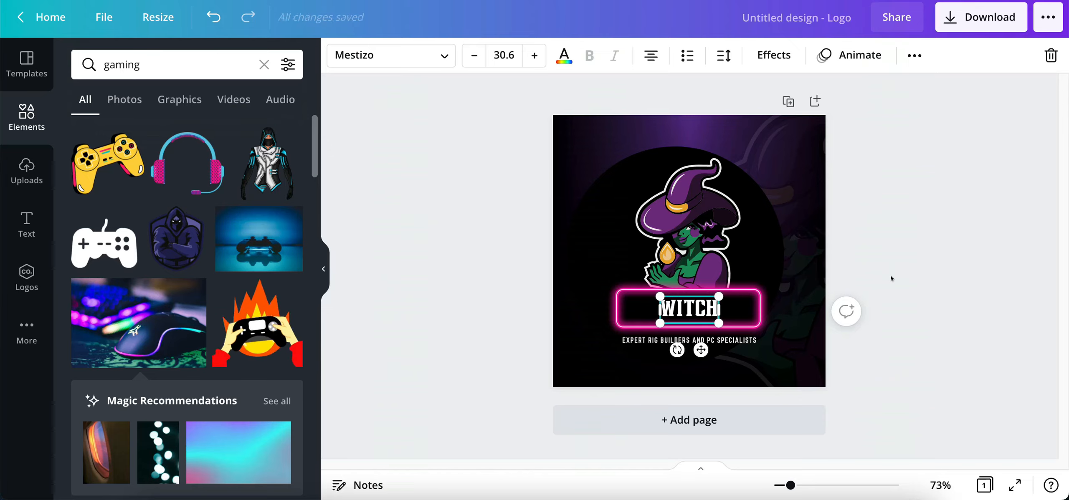
text( GAMING)
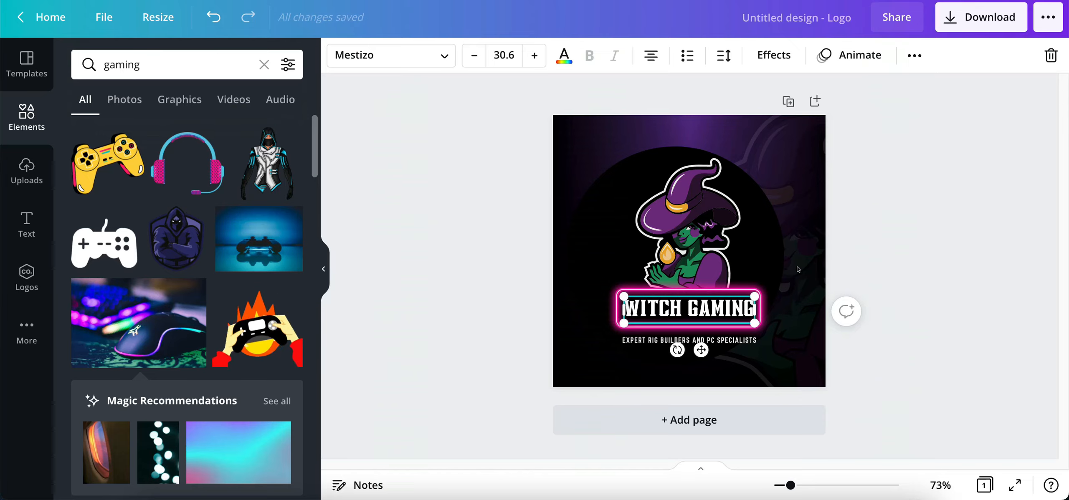
- Replace the tagline under the neon frame with "GAMING WITH AN ATTITUDE!"
double_click(738, 340)
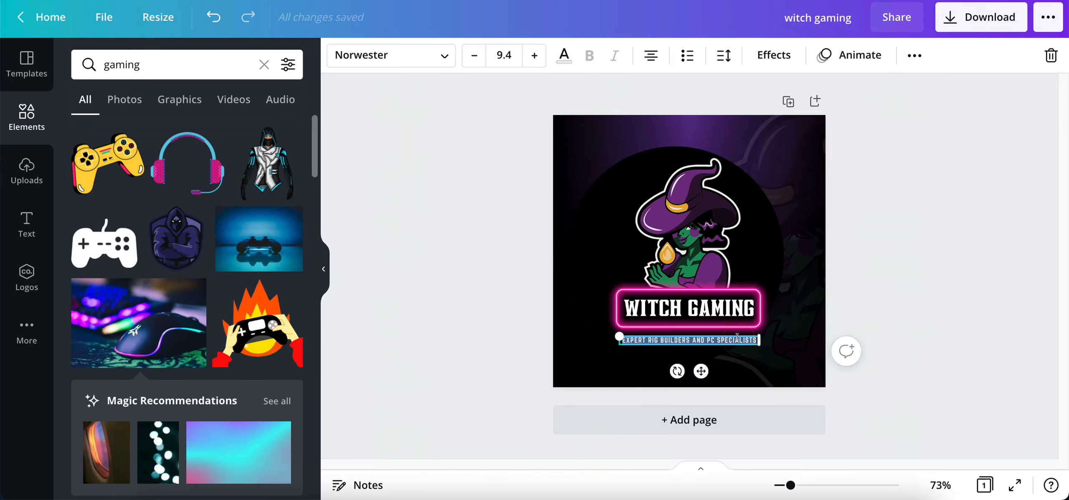
text(GAMING WITH AN A)
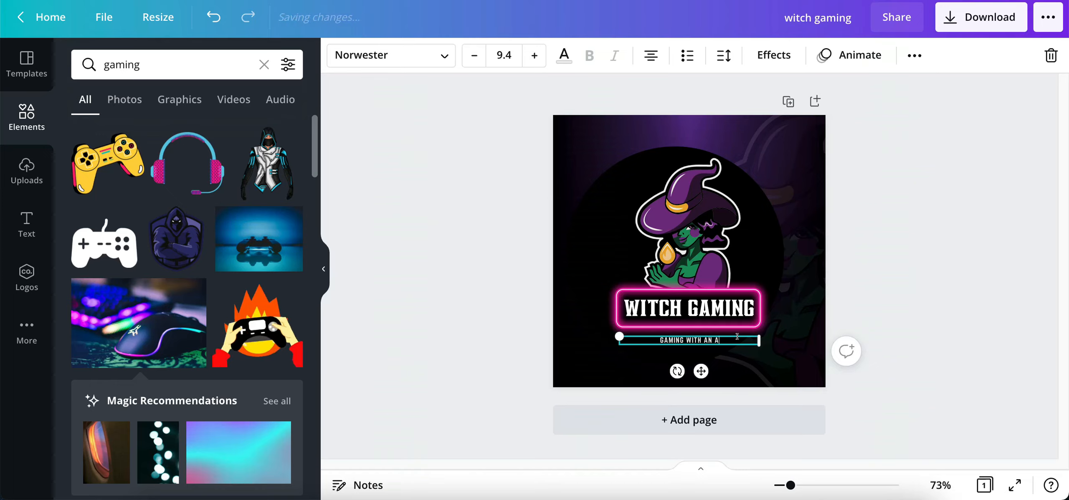
text(TTITUDE!)
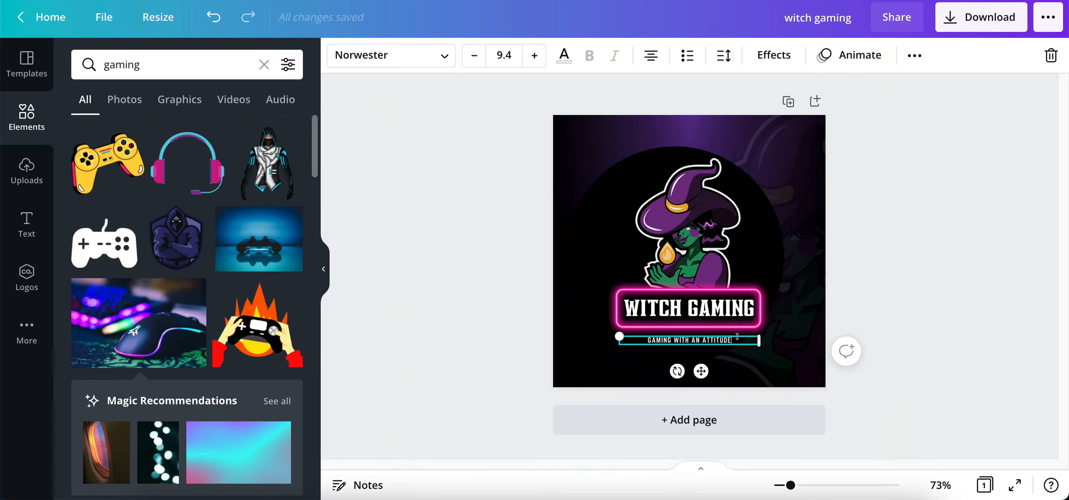
- Shift the background image slightly down and to the right so it aligns with the page's upper-left corner
click(794, 284)
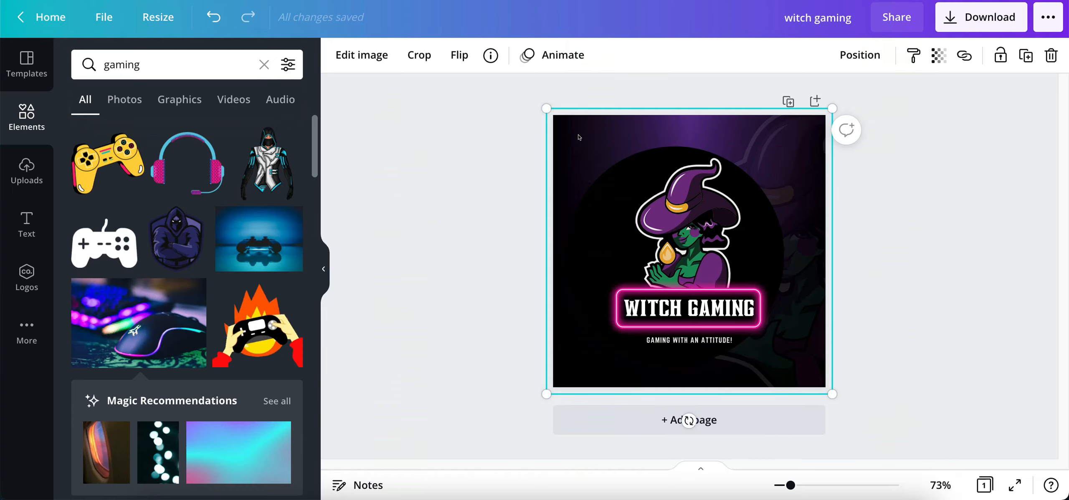
drag(577, 140, 602, 135)
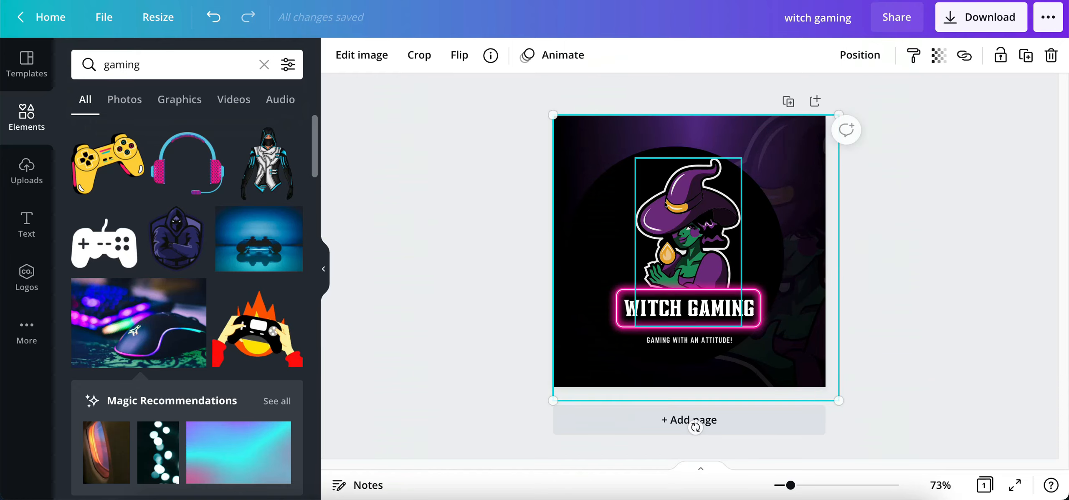
- Try to select the witch graphic and the neon name frame together
click(688, 220)
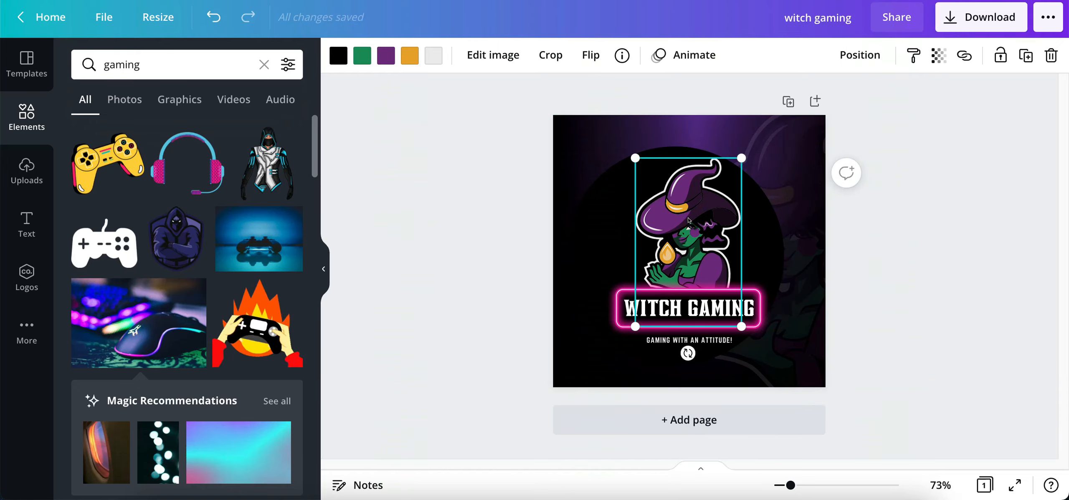
right_click(616, 320)
click(884, 261)
click(707, 251)
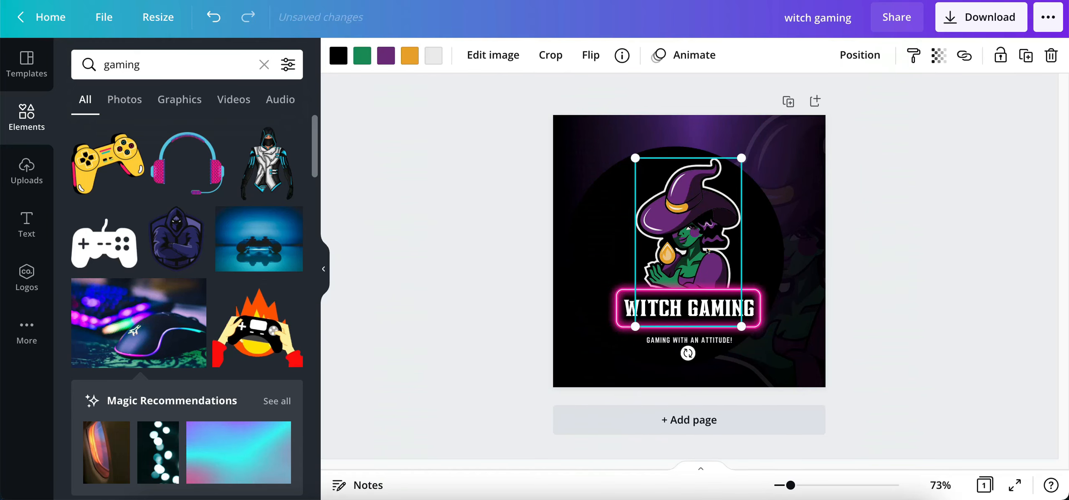
key(alt)
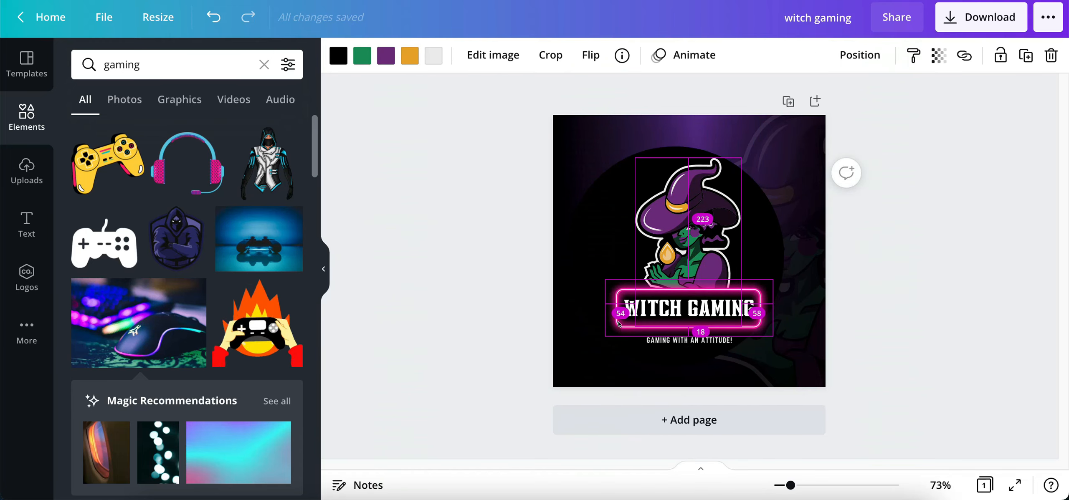
click(619, 329)
click(700, 266)
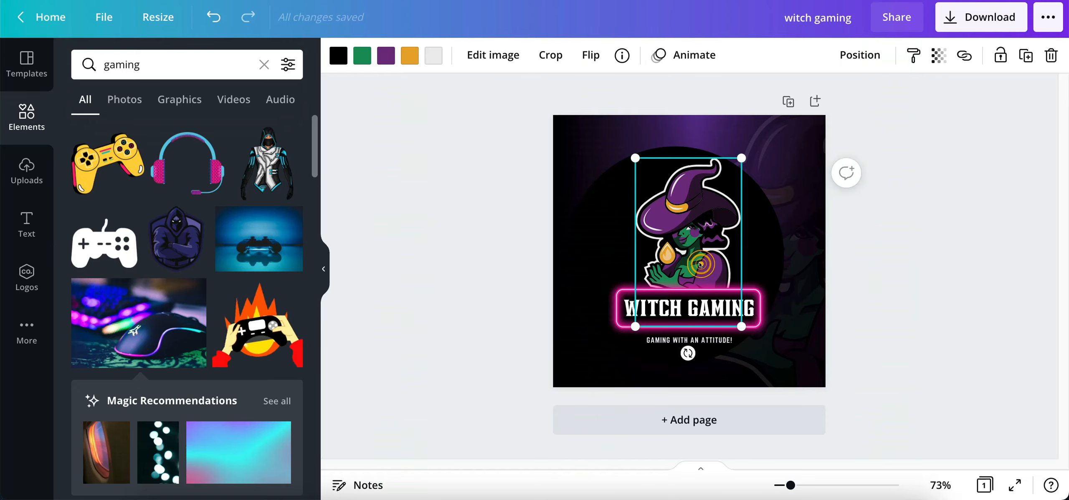
click(667, 311)
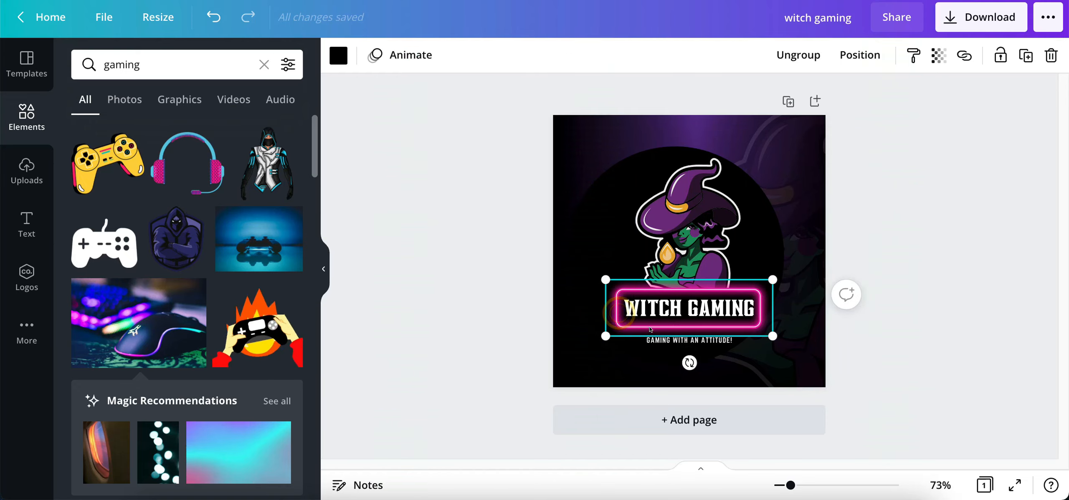
- Lock the background image and the black circle behind the witch in place
click(791, 232)
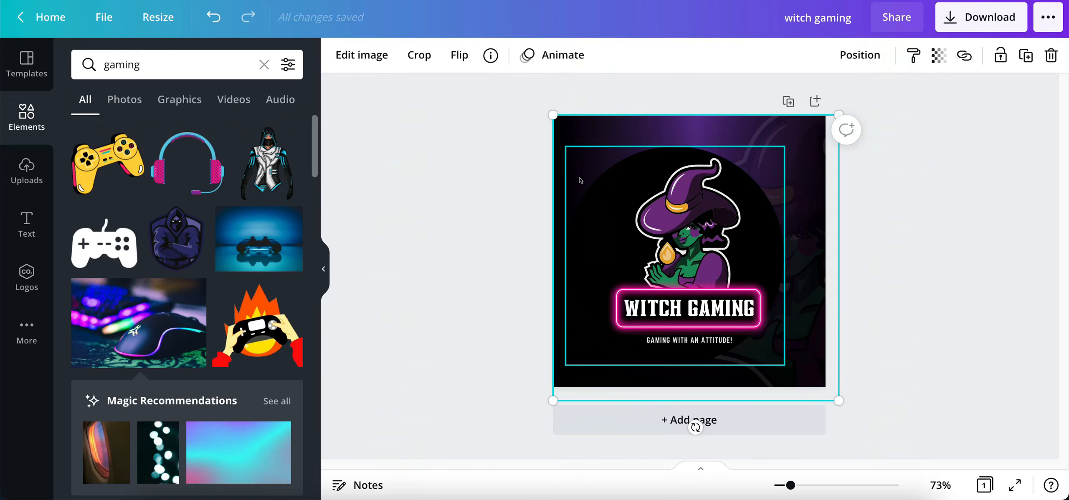
click(1000, 55)
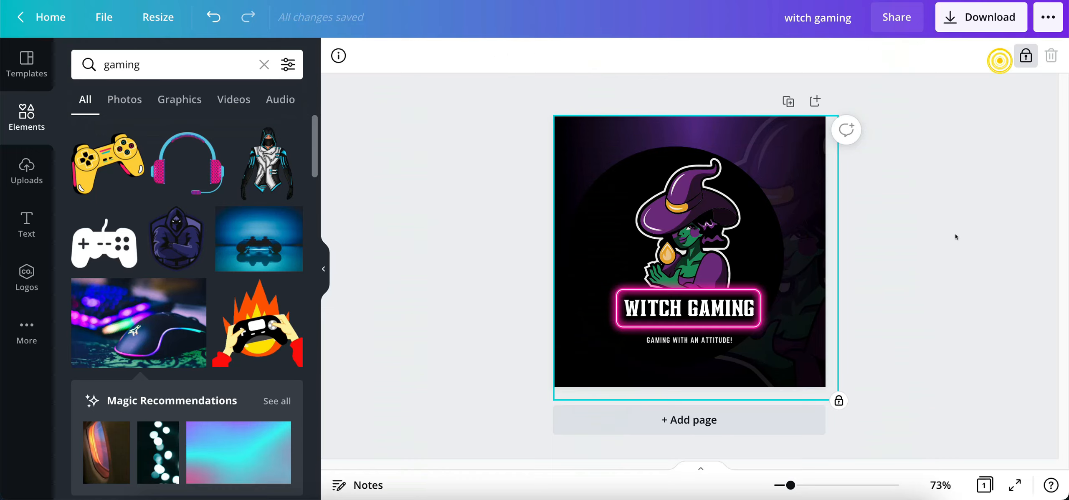
click(617, 184)
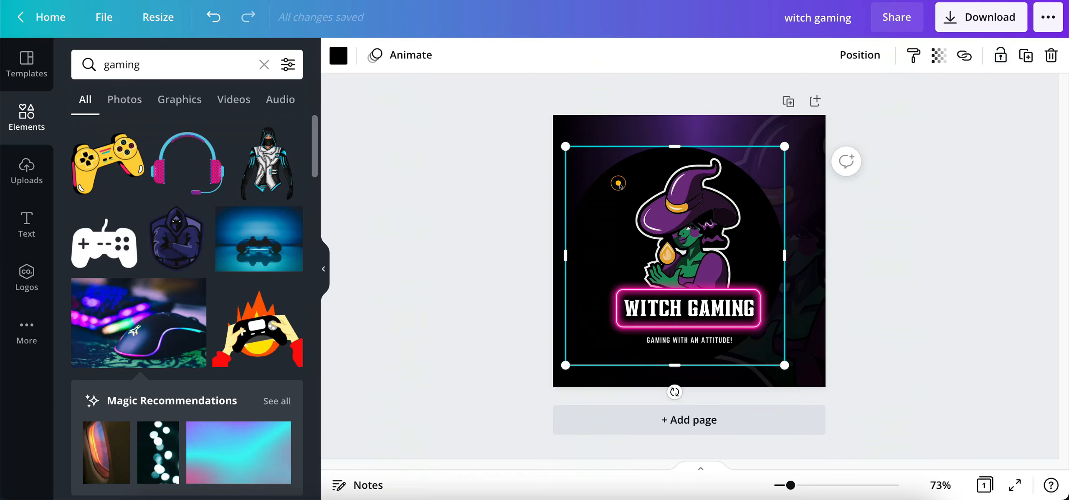
click(999, 55)
- Select the witch, neon frame and texts together, enlarge the selection to about 701 × 824, and reposition it on the page
drag(872, 376, 654, 251)
drag(903, 441, 952, 489)
drag(730, 364, 702, 320)
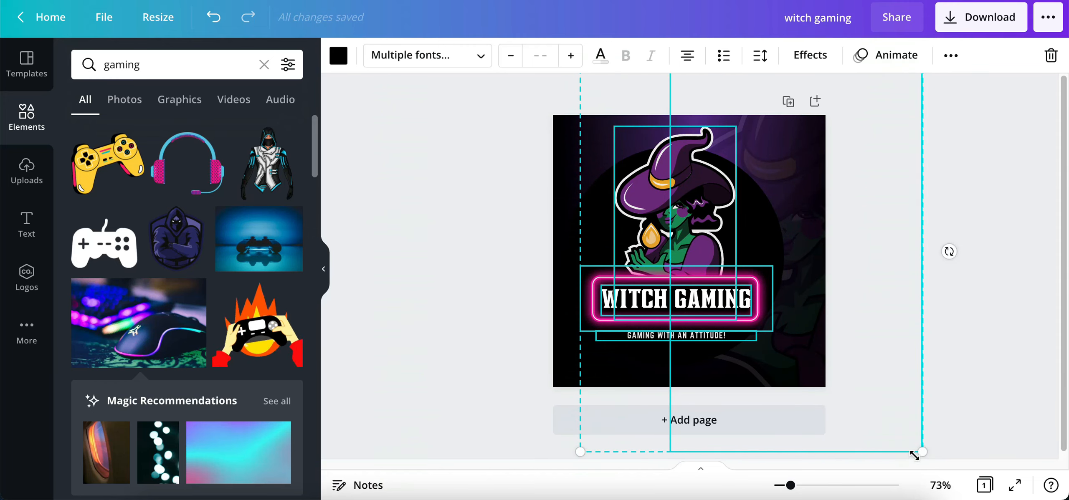
drag(921, 452, 971, 492)
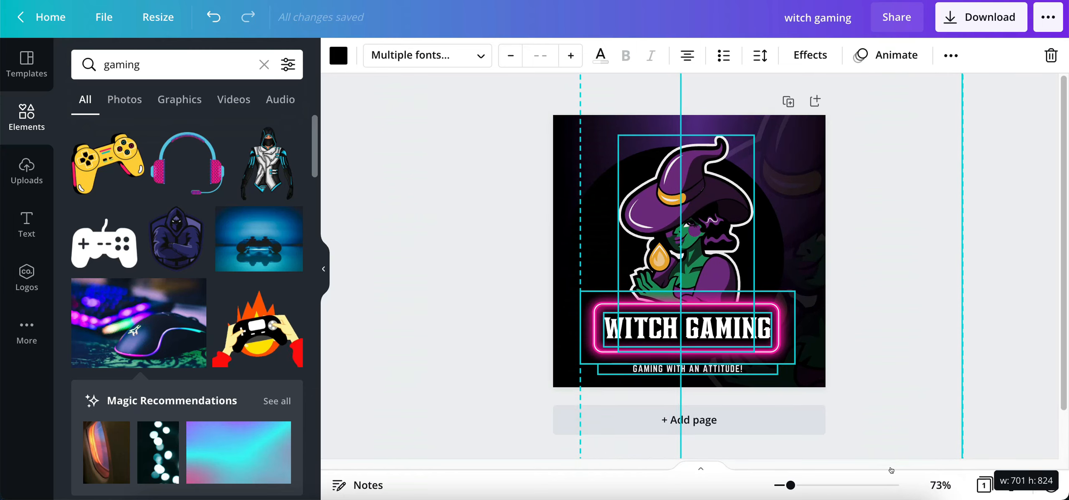
drag(669, 299, 661, 296)
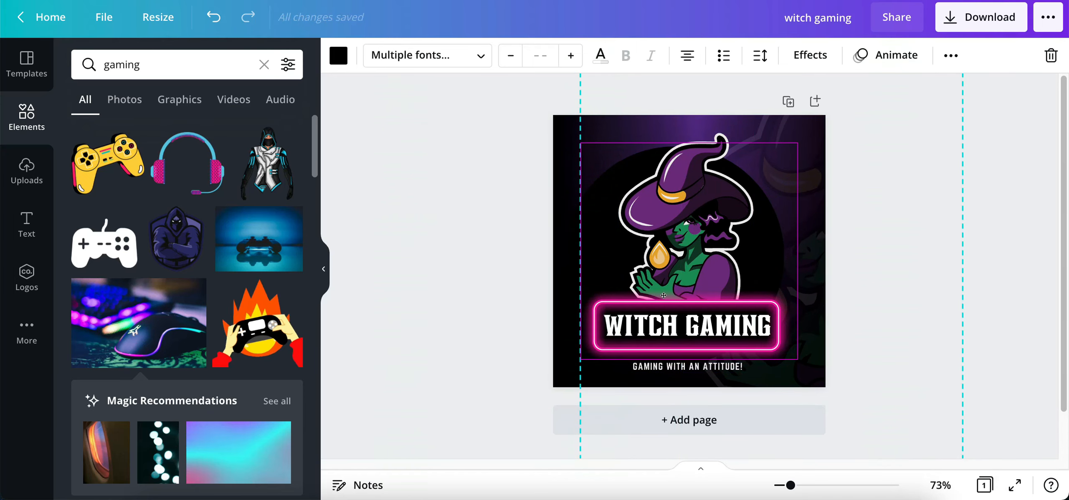
click(511, 166)
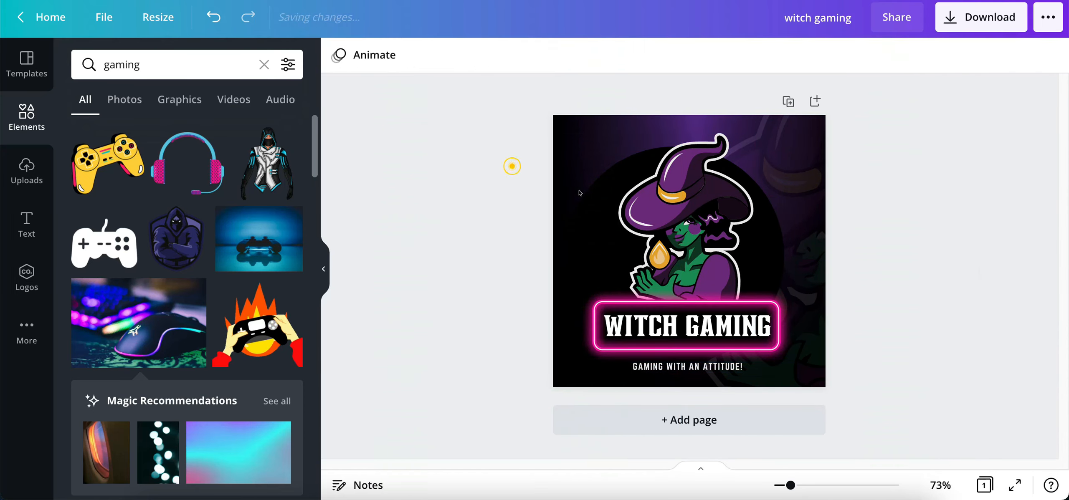
- Unlock the black circle and centre it on the page behind the enlarged witch
click(599, 197)
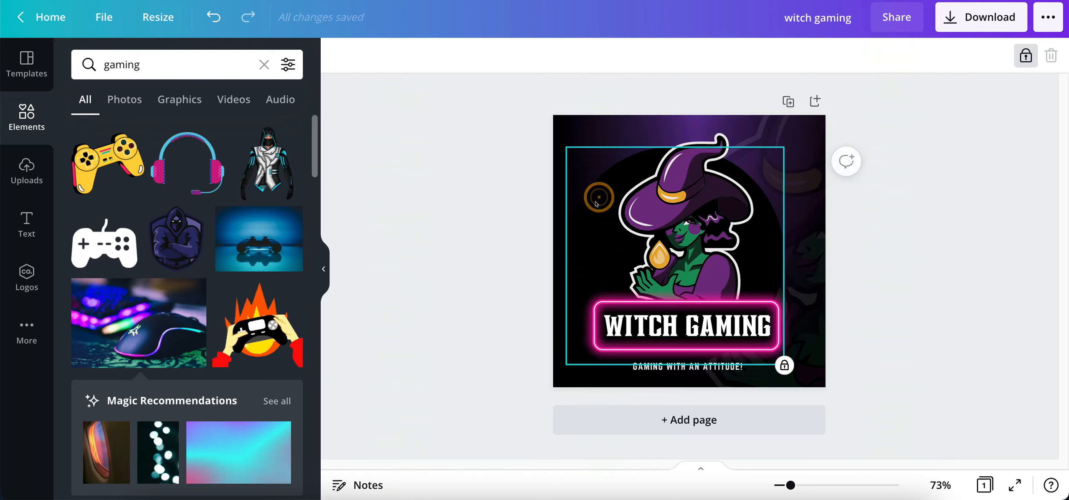
click(1025, 56)
drag(586, 218, 600, 197)
click(935, 247)
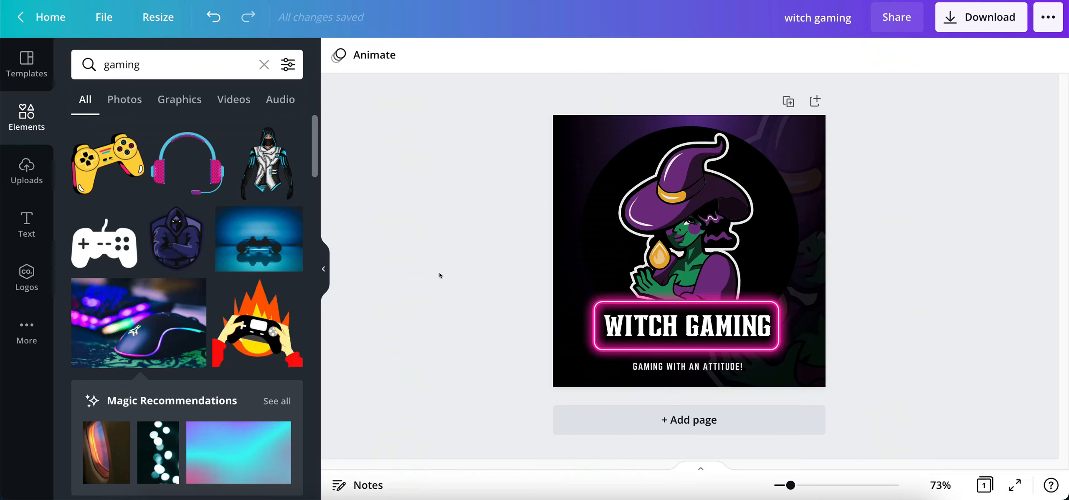
- Clear the page by deleting all the logo elements and unlocking and deleting the background image
drag(454, 131, 915, 425)
key(Delete)
click(658, 306)
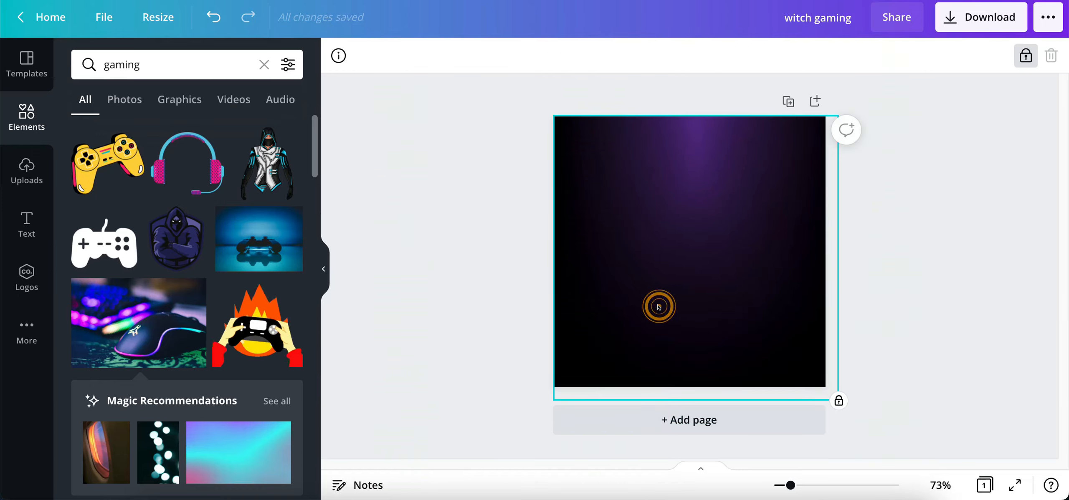
click(657, 215)
click(1026, 56)
click(689, 211)
key(Delete)
click(689, 211)
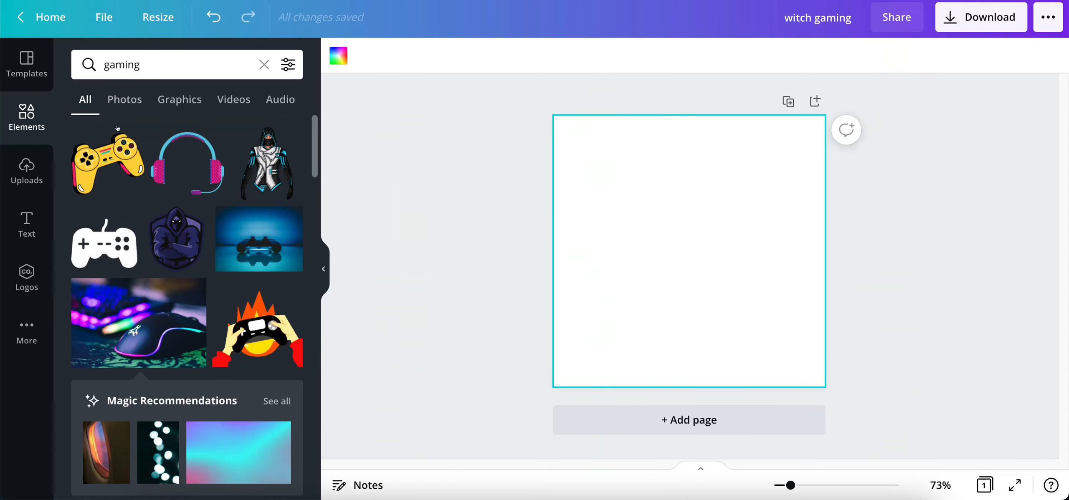
- Search the logo templates for "cartoon", replacing the previous search term
click(27, 275)
click(26, 63)
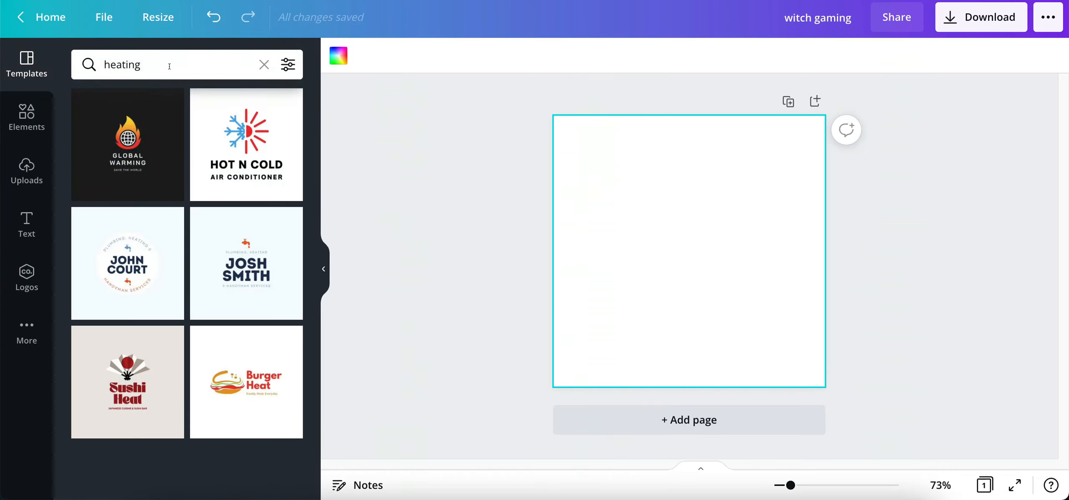
click(169, 66)
double_click(155, 65)
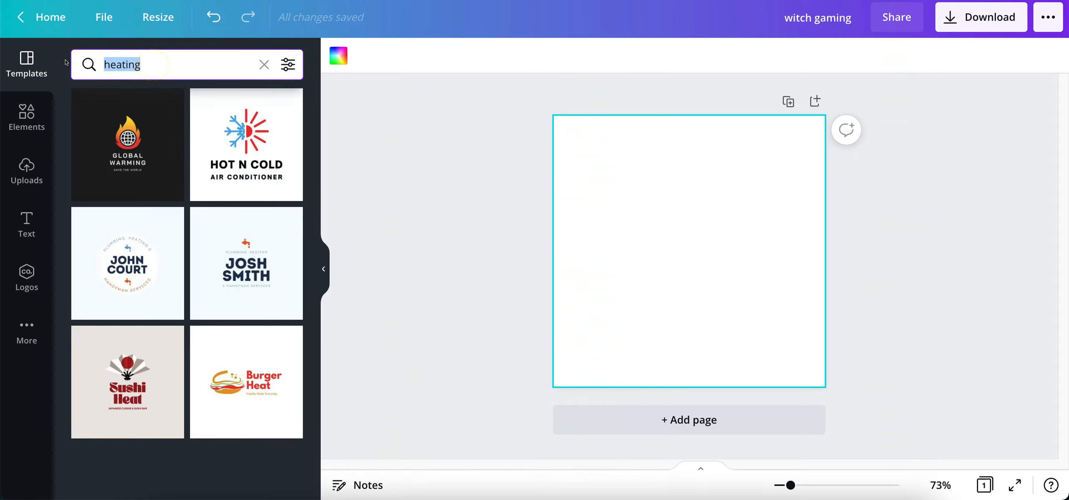
key(BackSpace)
text(cartoon)
key(Return)
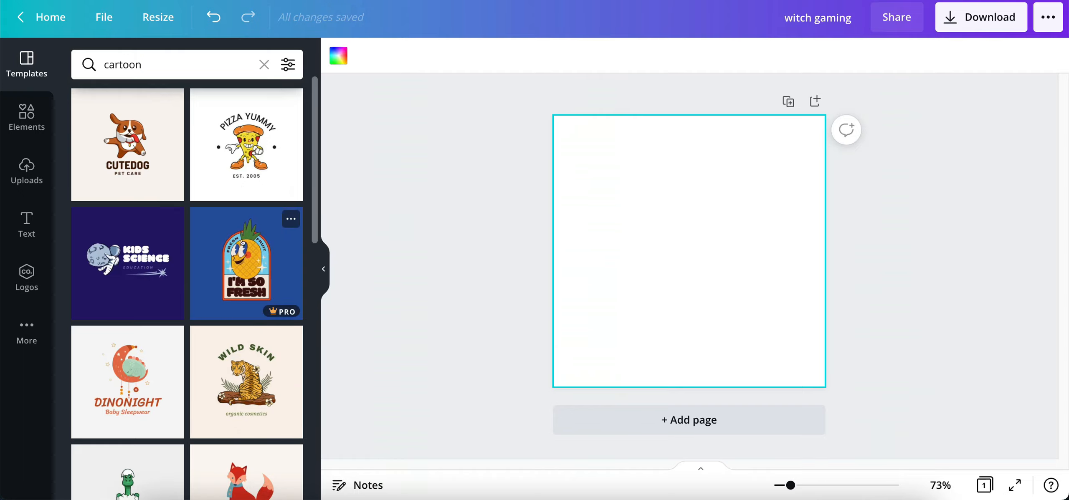
- Find the Colorful Wild Tiger Animal Jungle Cartoon Logo template and apply its white-background version to the blank page
scroll(224, 254, down, 2)
scroll(225, 254, down, 10)
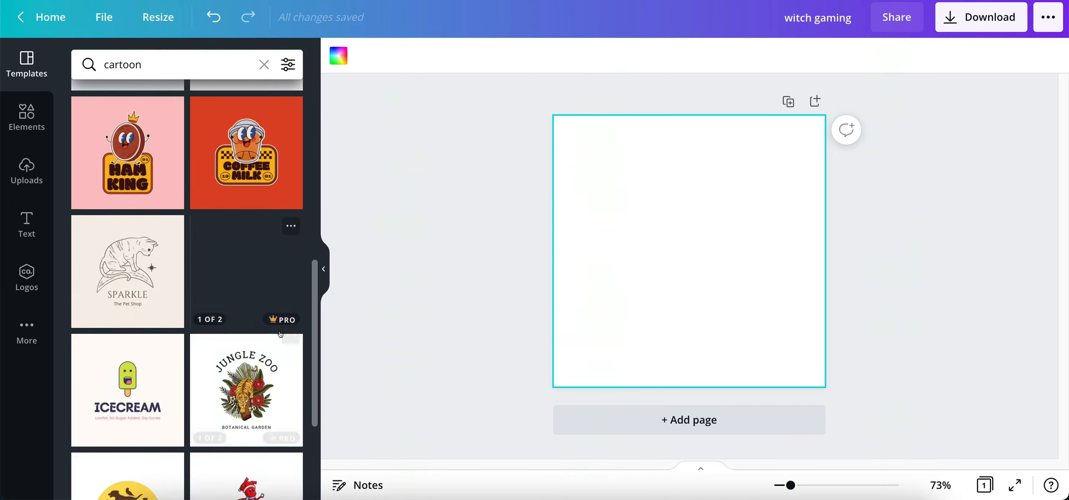
click(242, 379)
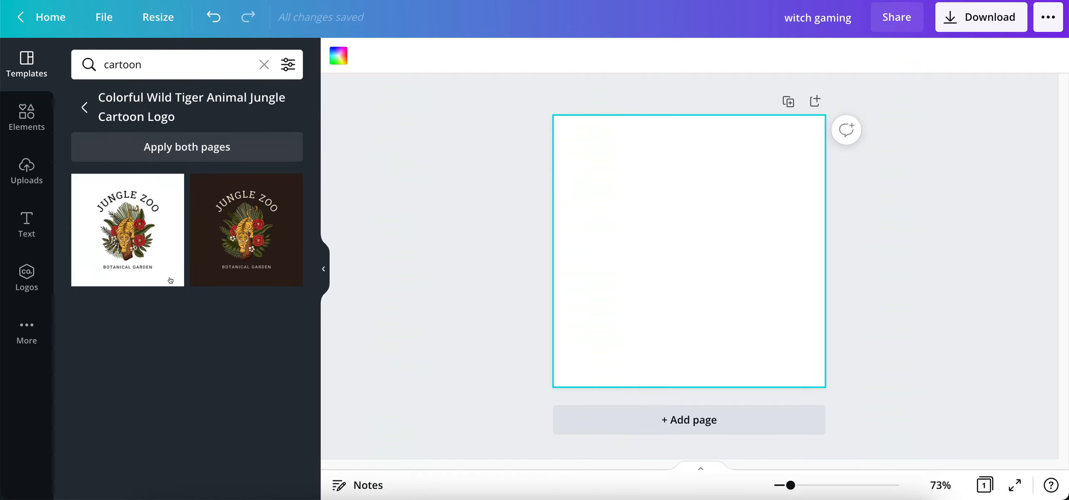
click(131, 230)
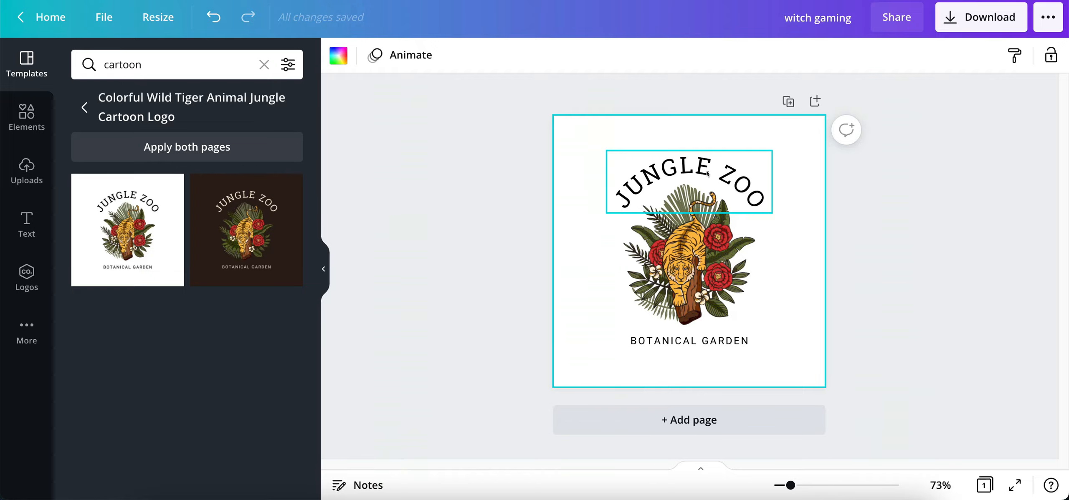
- Replace the curved "JUNGLE ZOO" heading above the tiger with "MY TEXT GOES HERE"
double_click(676, 171)
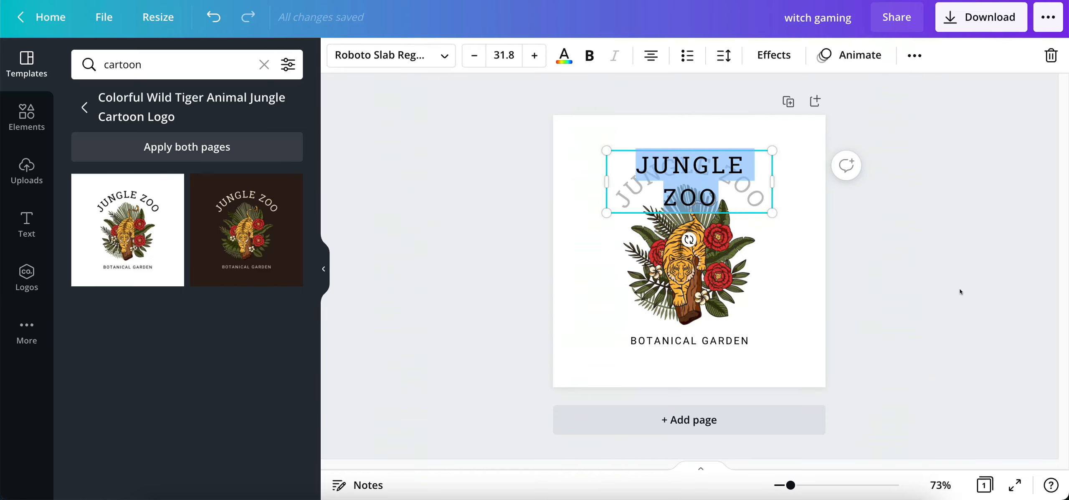
text(MY TEXT)
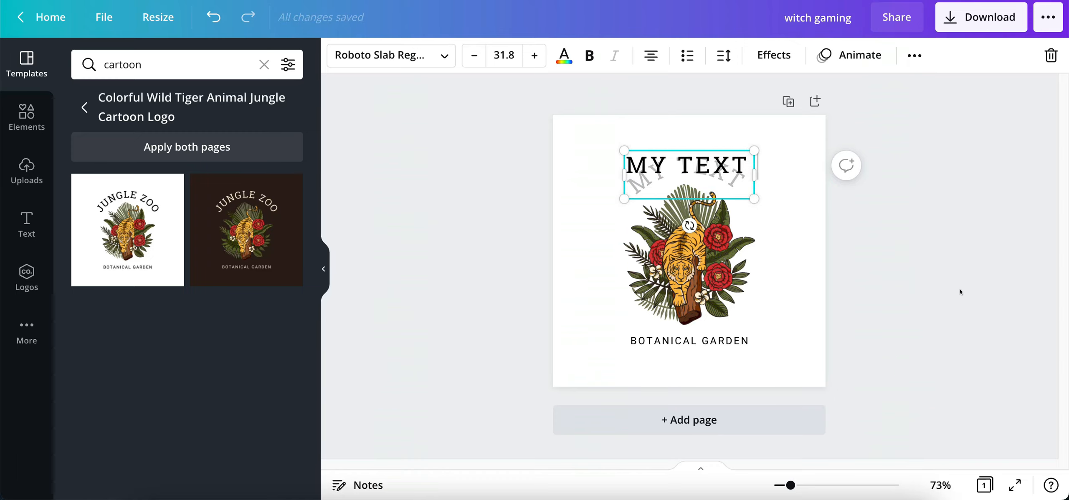
text( GOES HERE)
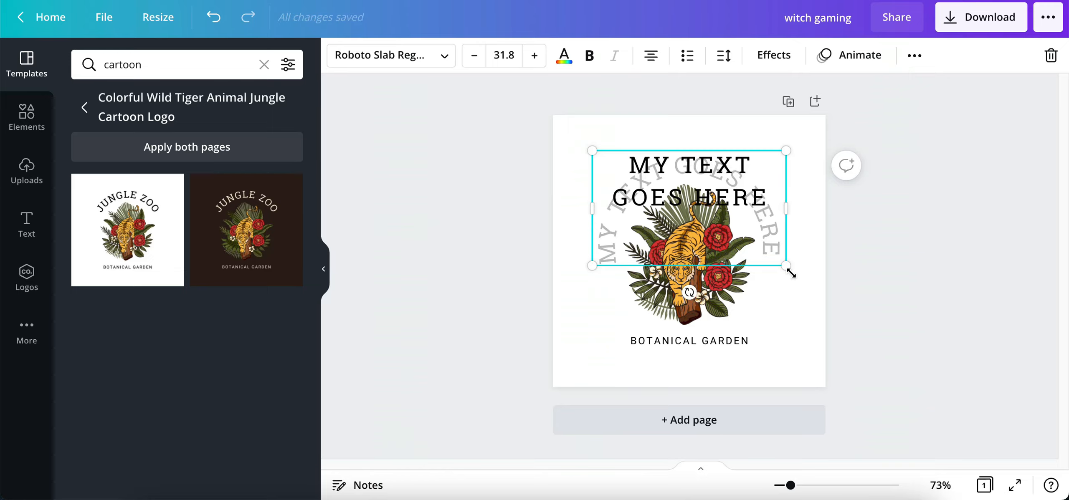
click(789, 291)
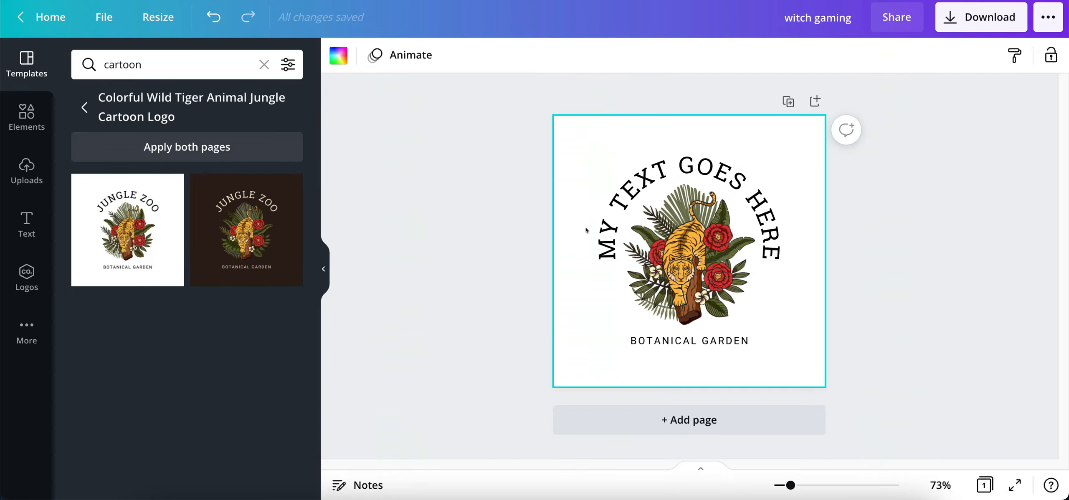
- Replace the "BOTANICAL GARDEN" line beneath the tiger with "MY TEXT HERE"
double_click(683, 342)
text(MY TEXT HERE)
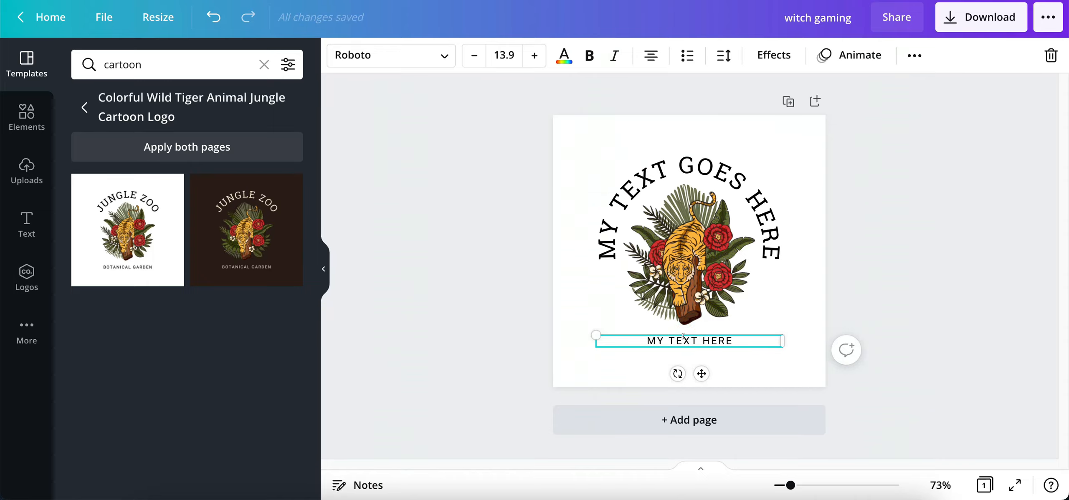
click(794, 312)
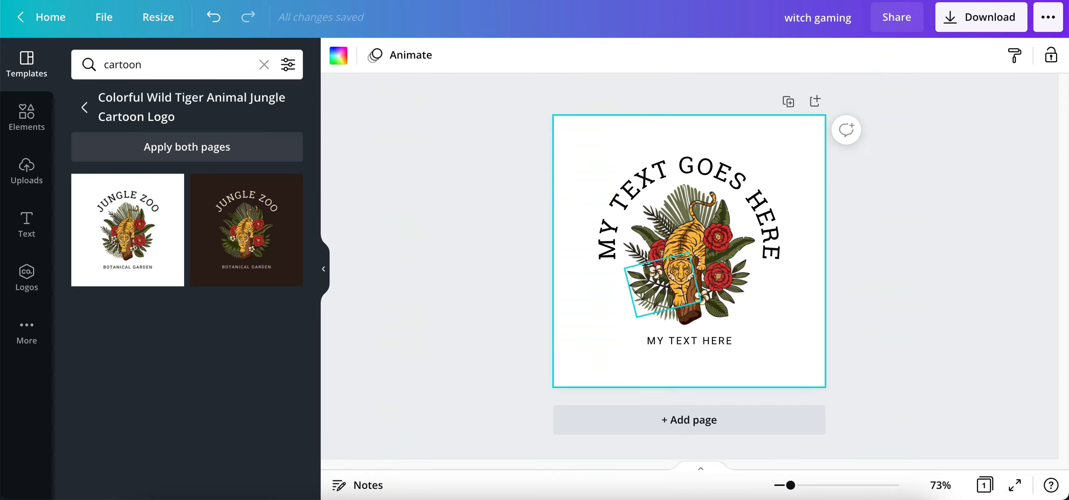
- Nudge the lower-left leaf branch slightly outward and the tiger slightly up and to the right within the illustration
mouse_move(653, 293)
mouse_down()
mouse_move(639, 292)
mouse_move(648, 292)
mouse_up()
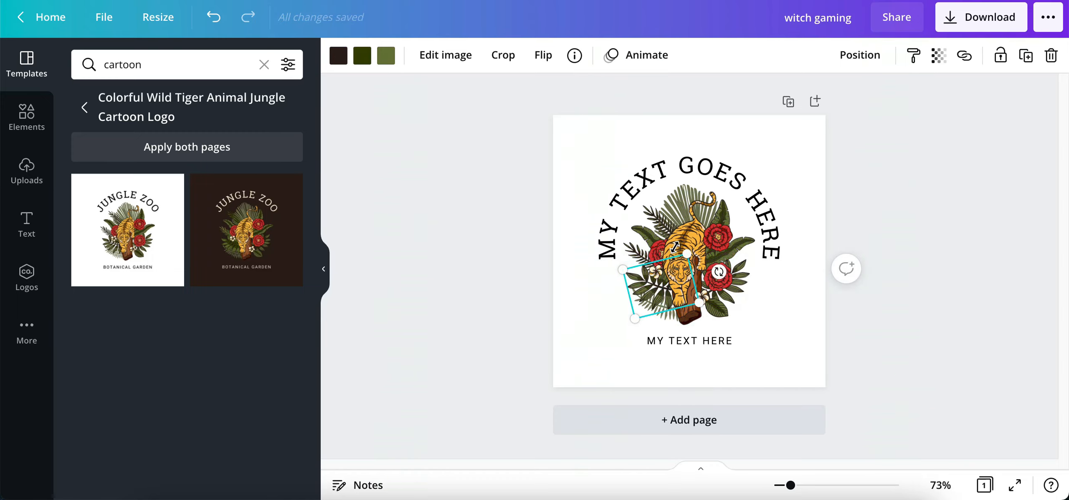
click(748, 292)
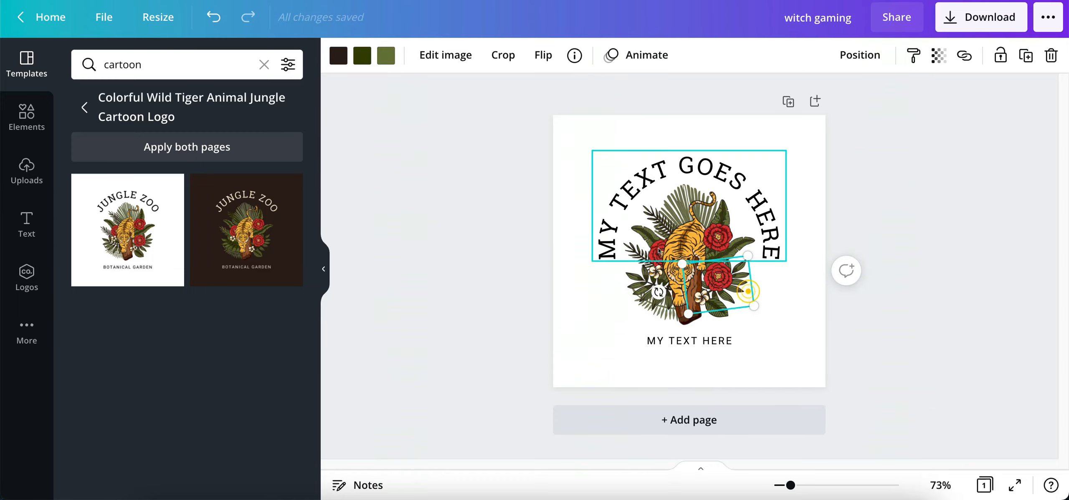
drag(680, 281, 685, 276)
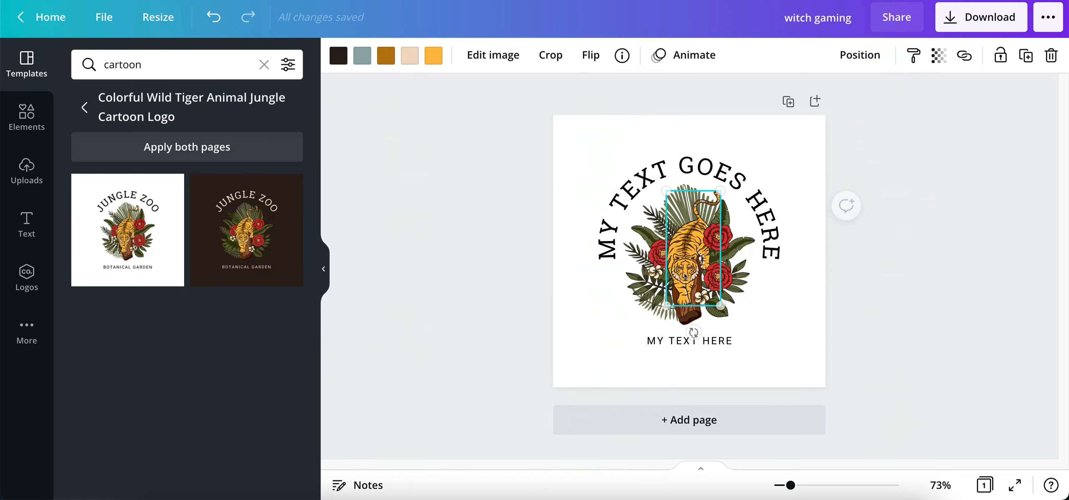